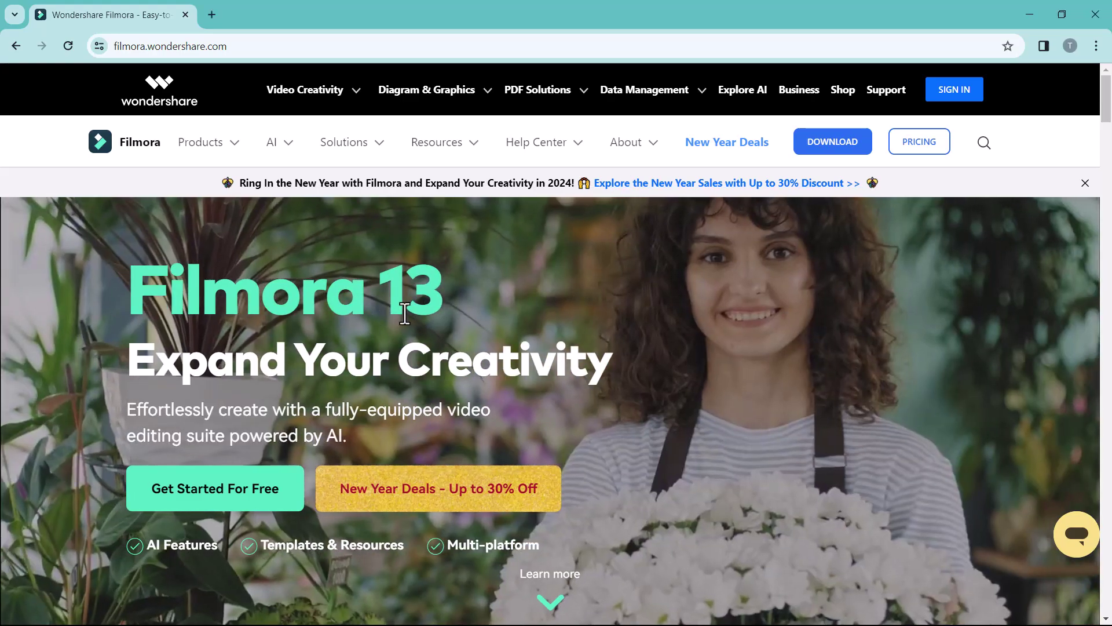
- Create a new blank 16:9 project, opening an empty 1920 x 1080 editor
{"action": "scroll", "coordinate": [405, 314], "scroll_direction": "down", "scroll_amount": 10}
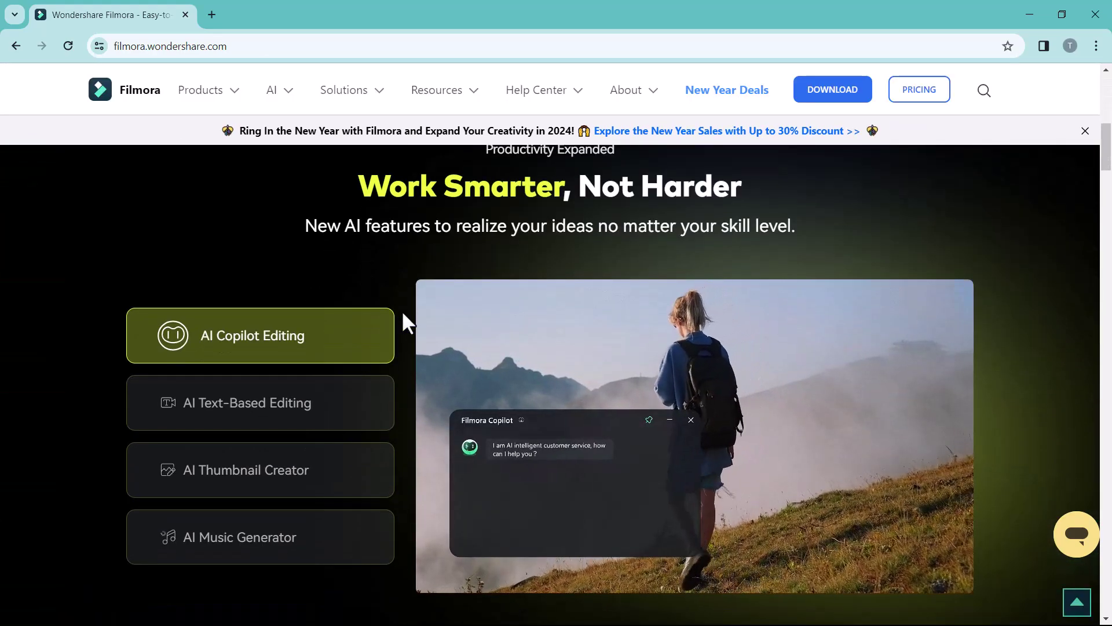
{"action": "scroll", "coordinate": [404, 316], "scroll_direction": "down", "scroll_amount": 6}
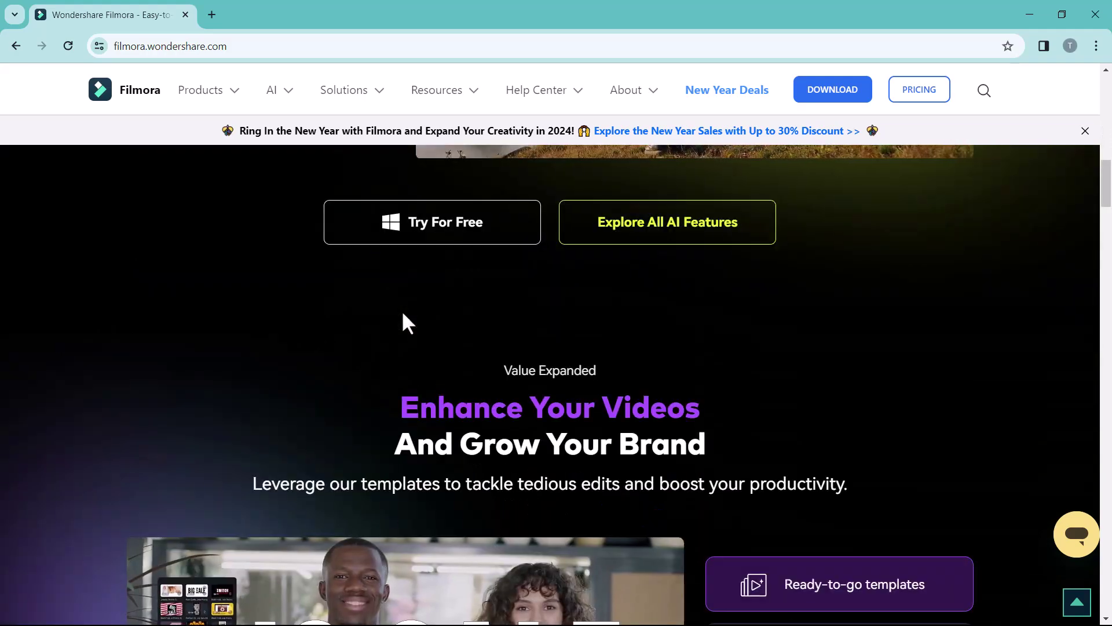
{"action": "scroll", "coordinate": [403, 313], "scroll_direction": "down", "scroll_amount": 5}
{"action": "scroll", "coordinate": [403, 313], "scroll_direction": "up", "scroll_amount": 9}
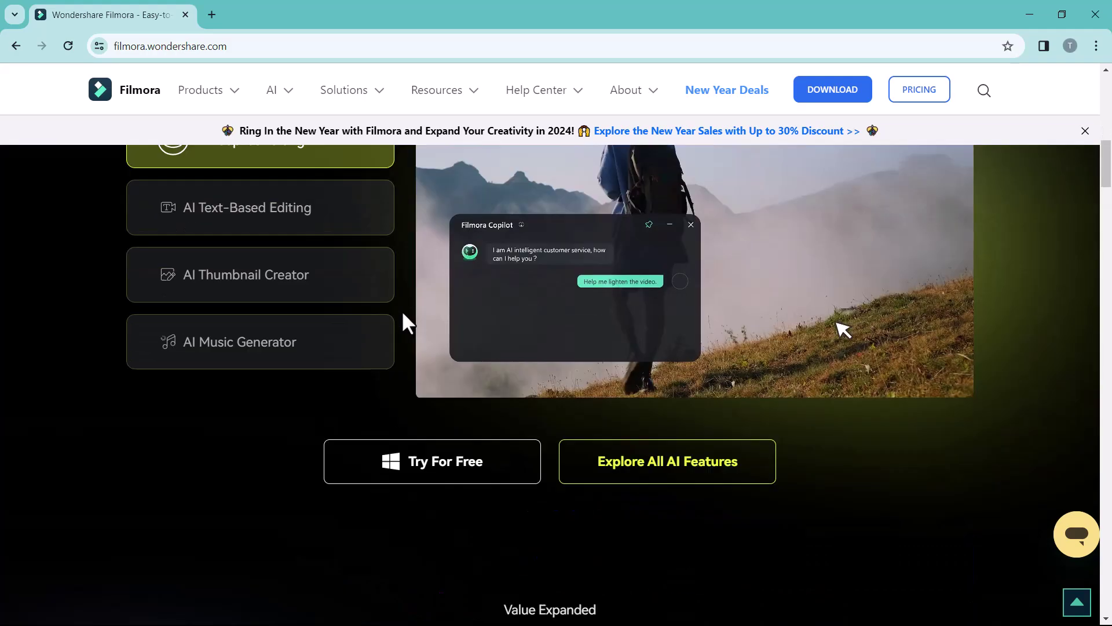
{"action": "scroll", "coordinate": [403, 315], "scroll_direction": "up", "scroll_amount": 10}
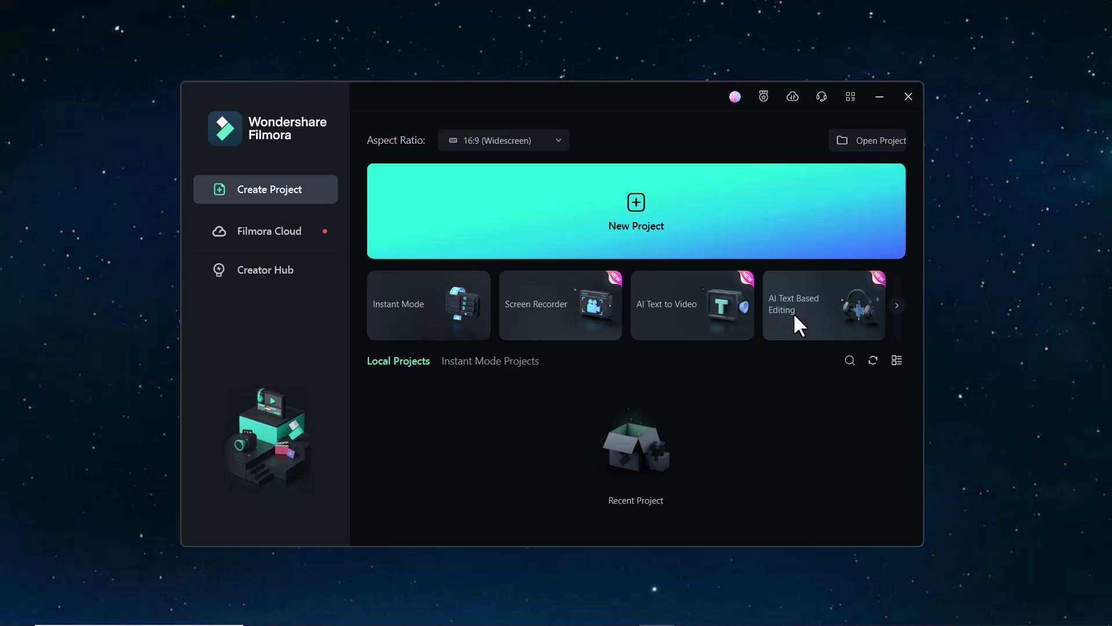
{"action": "left_click", "coordinate": [654, 212]}
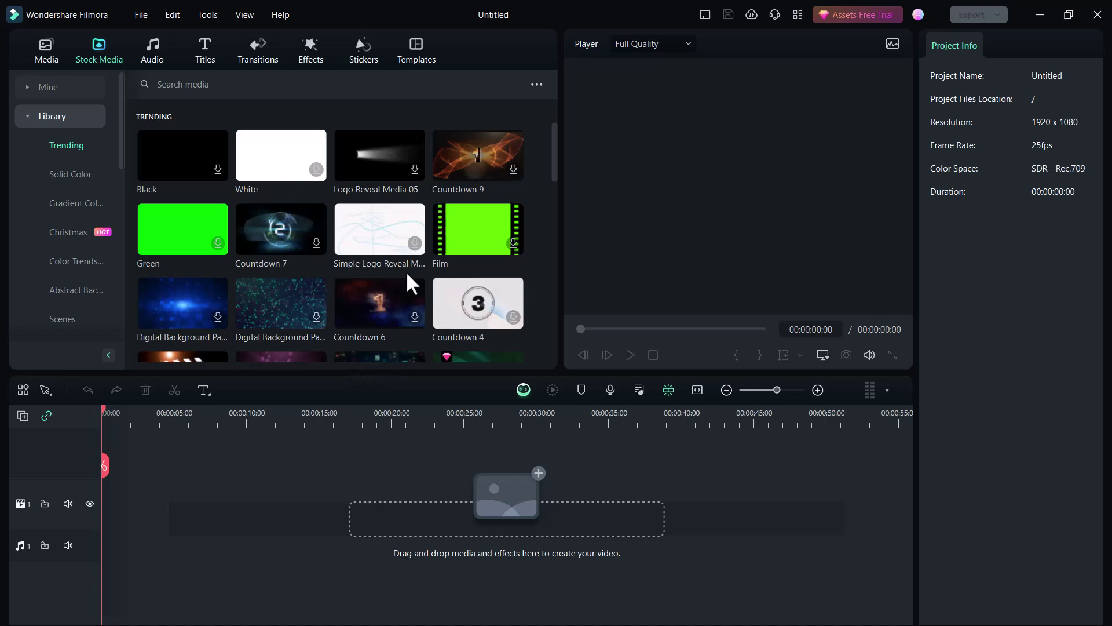
- Go to the Audio library and expand the AI Music tools
{"action": "left_click", "coordinate": [142, 52]}
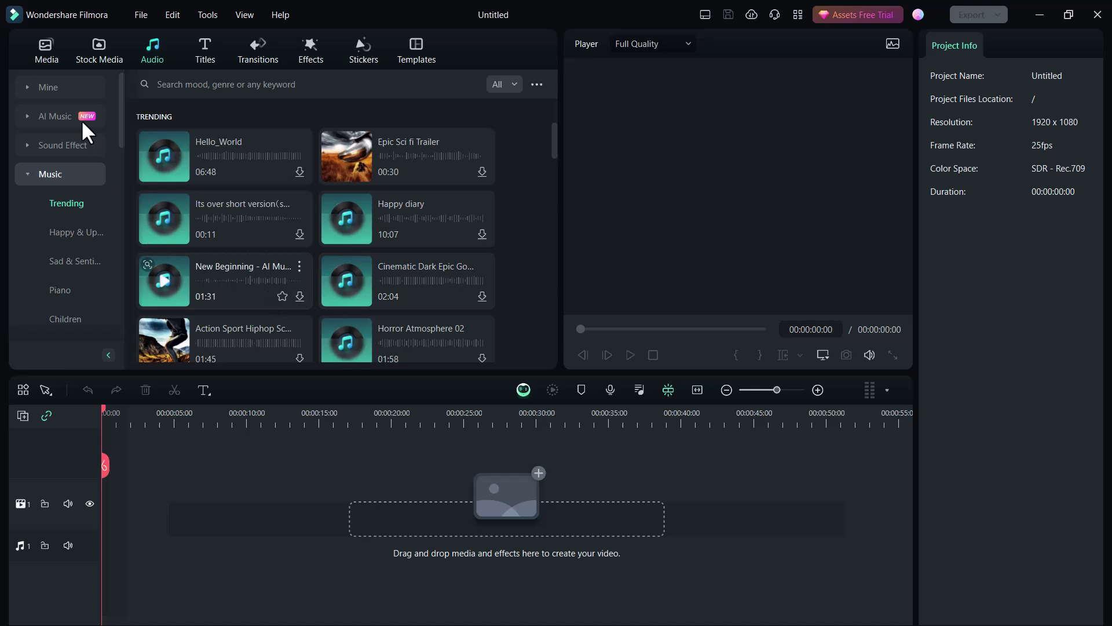
{"action": "left_click", "coordinate": [49, 116]}
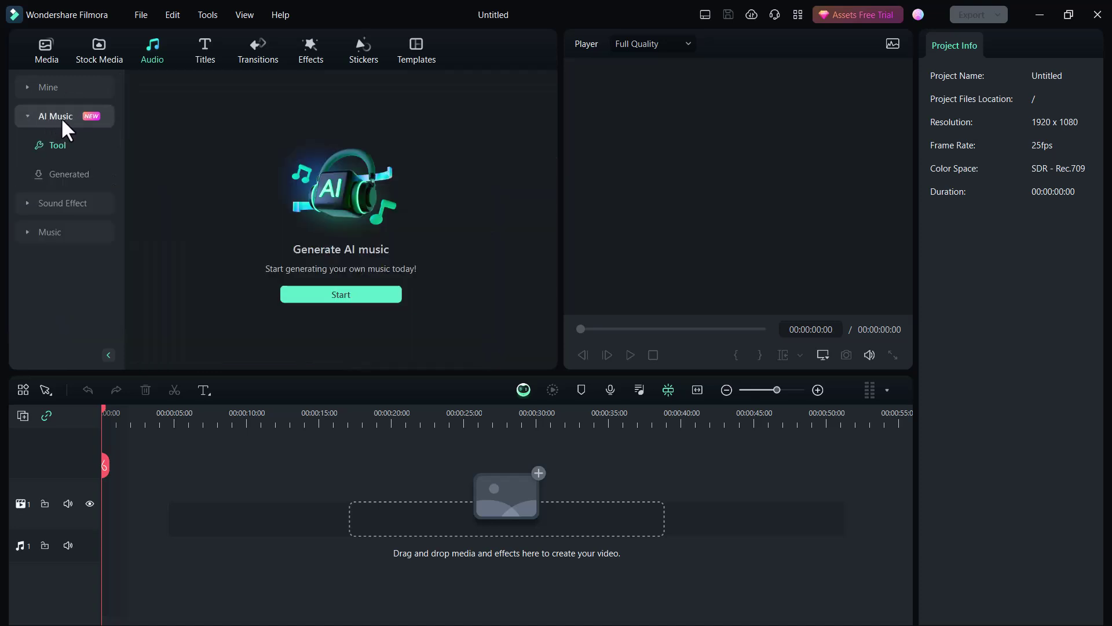
- Generate three Happy AI music tracks, each 03:28 long
{"action": "left_click", "coordinate": [315, 293]}
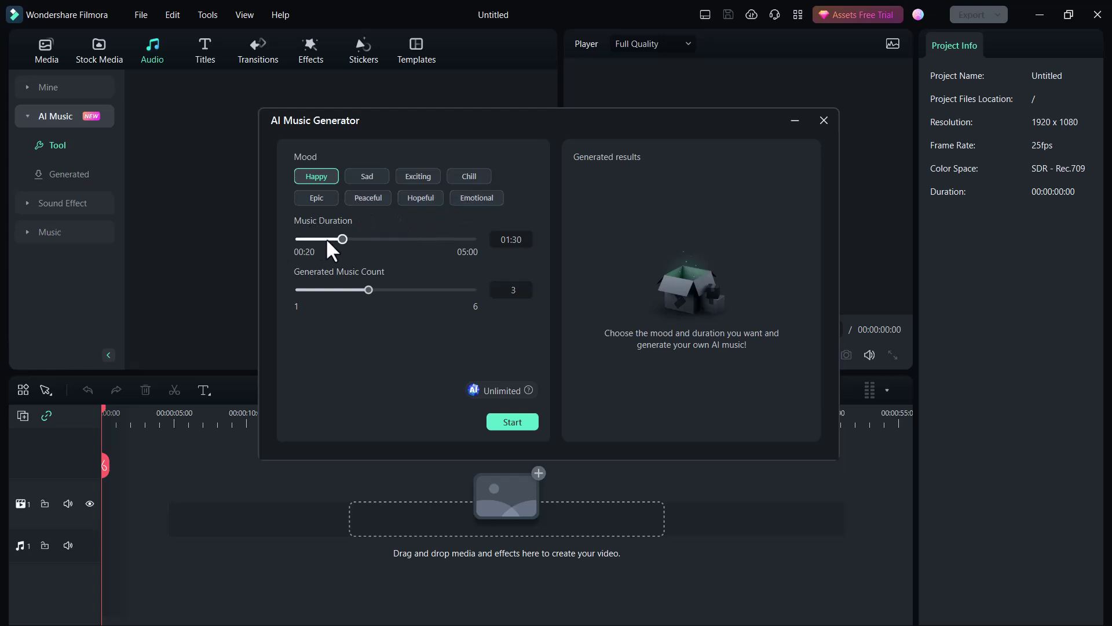
{"action": "left_click_drag", "start_coordinate": [340, 240], "coordinate": [415, 250]}
{"action": "left_click", "coordinate": [512, 426]}
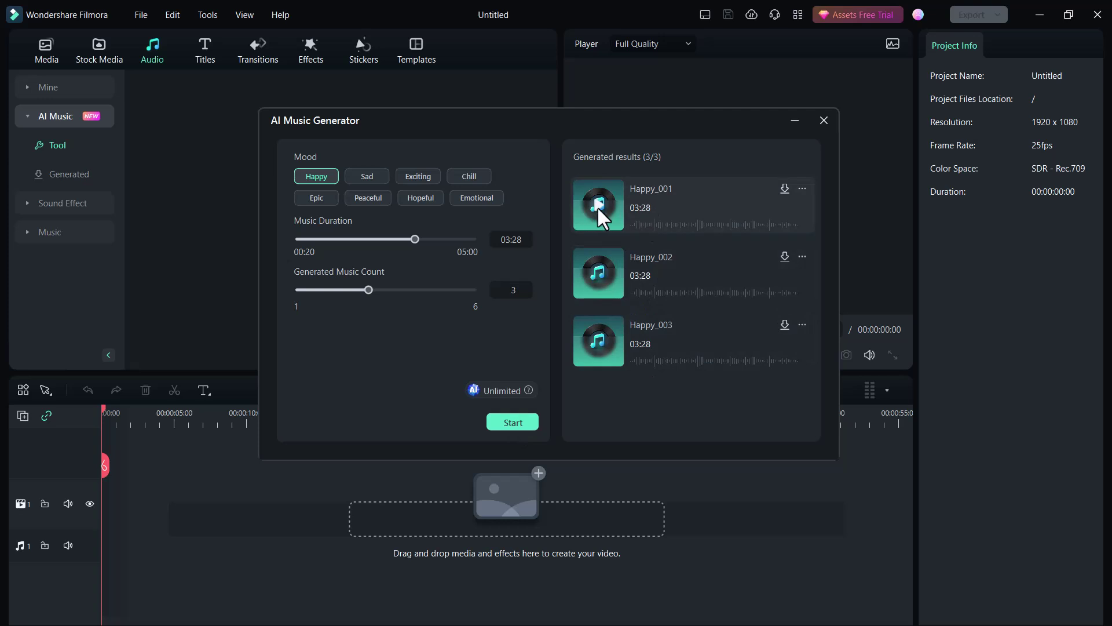
- Preview Happy_001 and Happy_002, then add Happy_002 to the timeline
{"action": "left_click", "coordinate": [594, 202]}
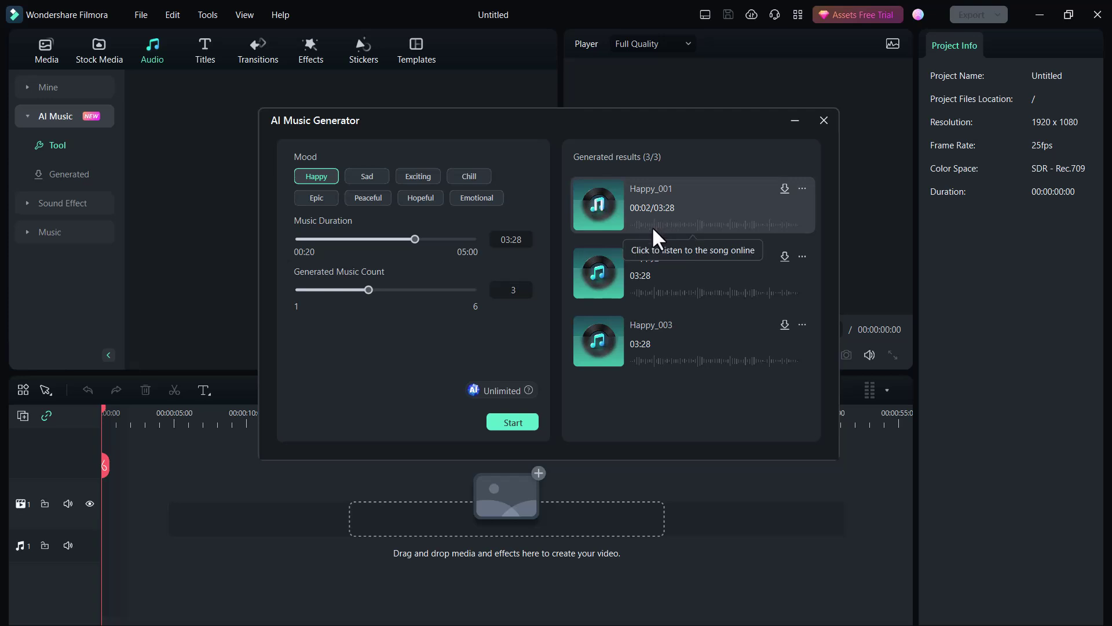
{"action": "left_click", "coordinate": [689, 222]}
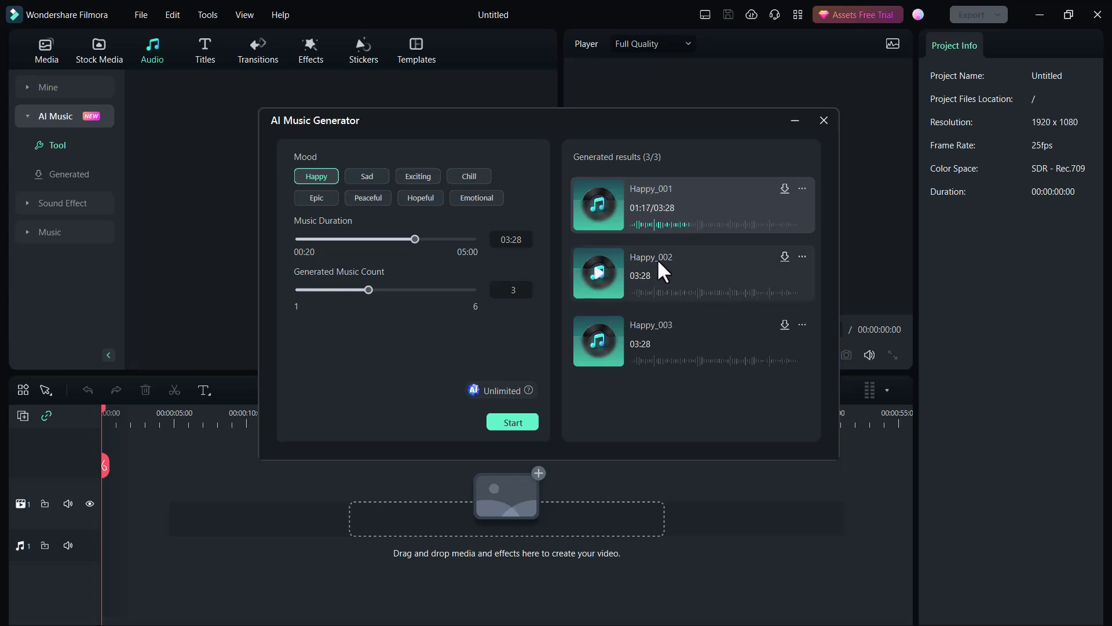
{"action": "left_click", "coordinate": [599, 270]}
{"action": "left_click", "coordinate": [688, 293]}
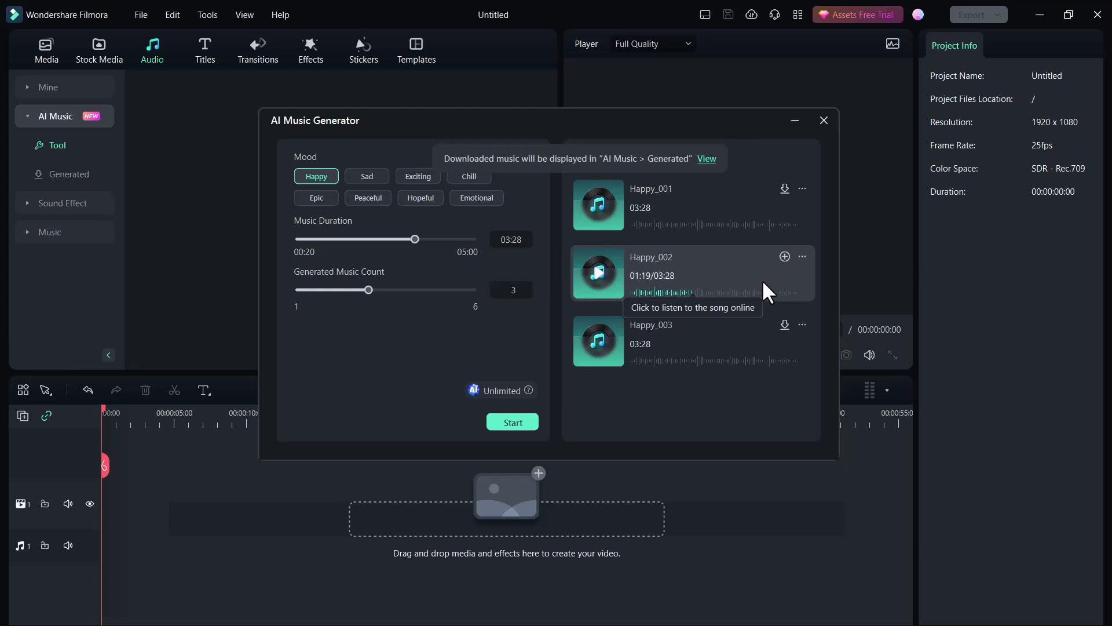
{"action": "left_click", "coordinate": [784, 255]}
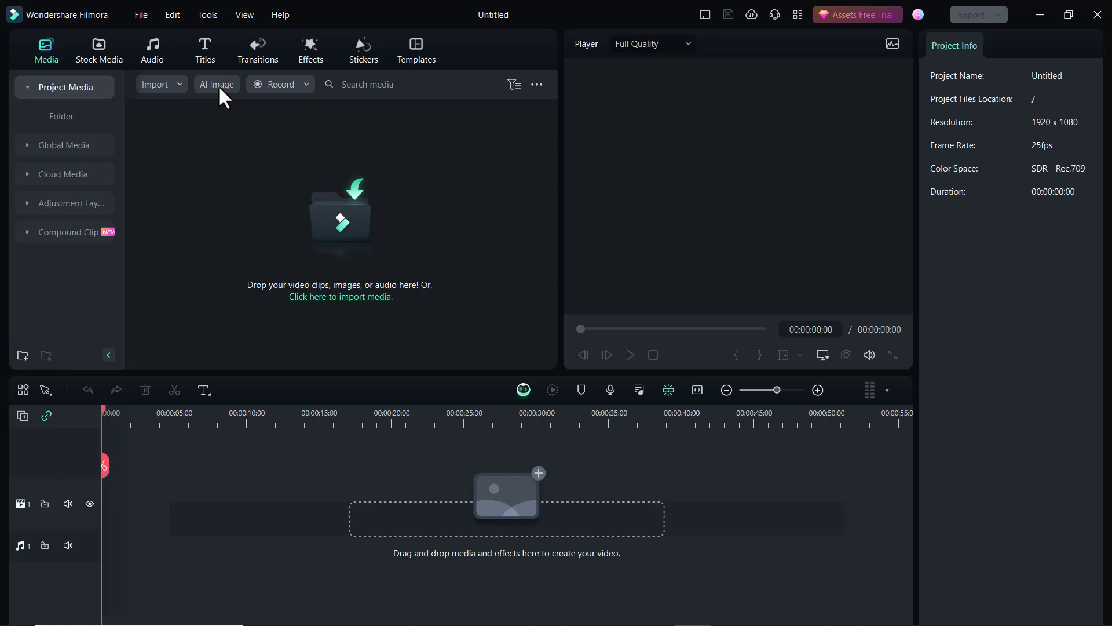
- In AI Image, enter the prompt 'Create a picture of baby boy using mobile'
{"action": "left_click", "coordinate": [217, 85]}
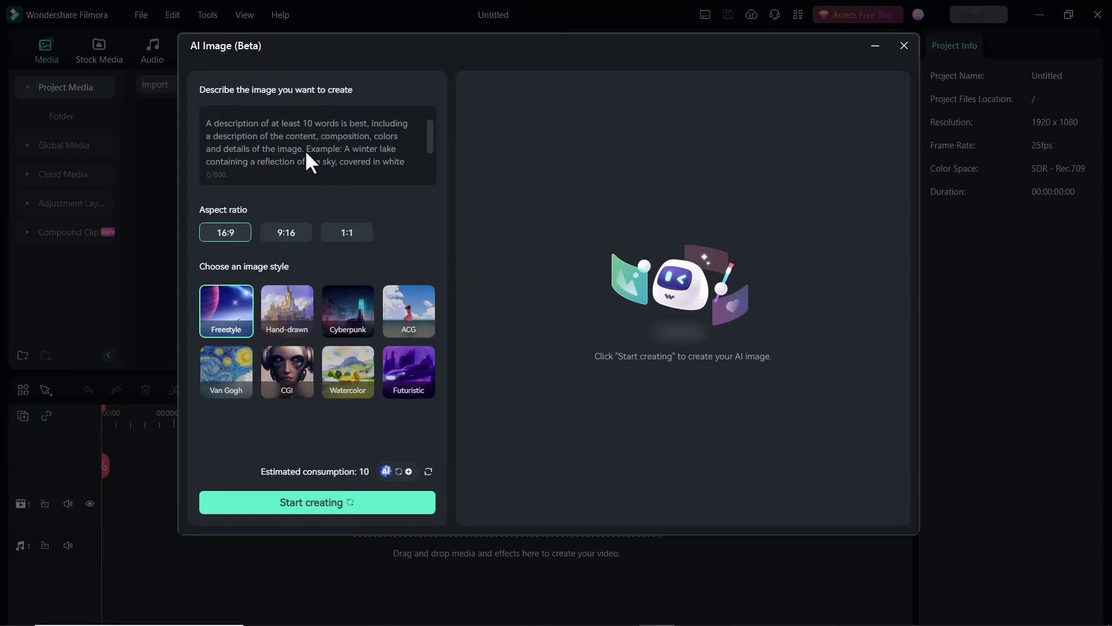
{"action": "left_click", "coordinate": [284, 151]}
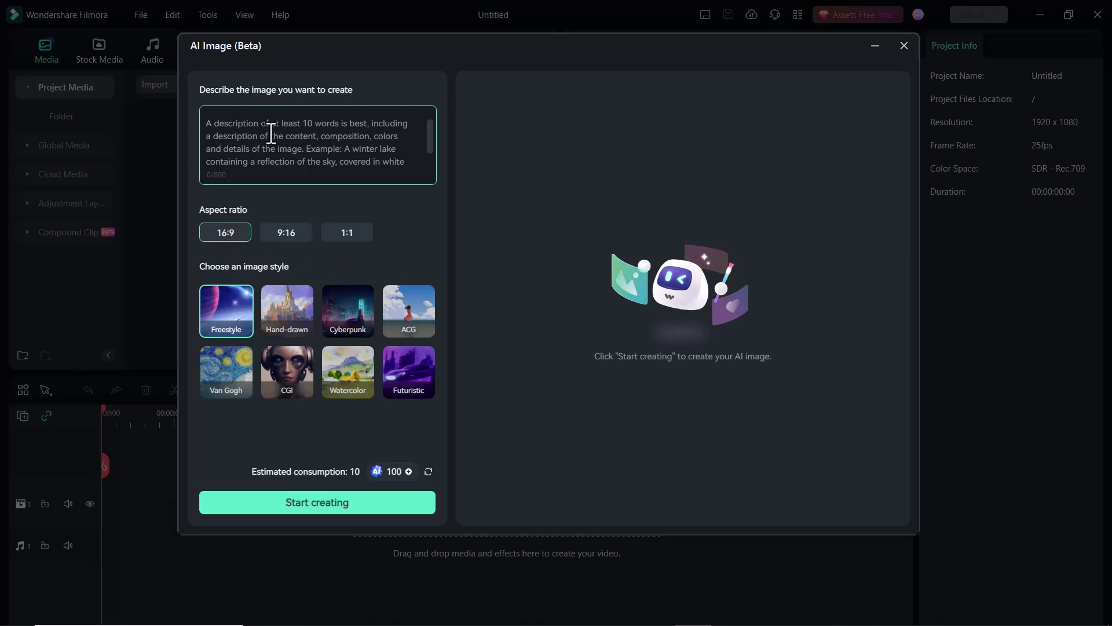
{"action": "type", "text": "Create a"}
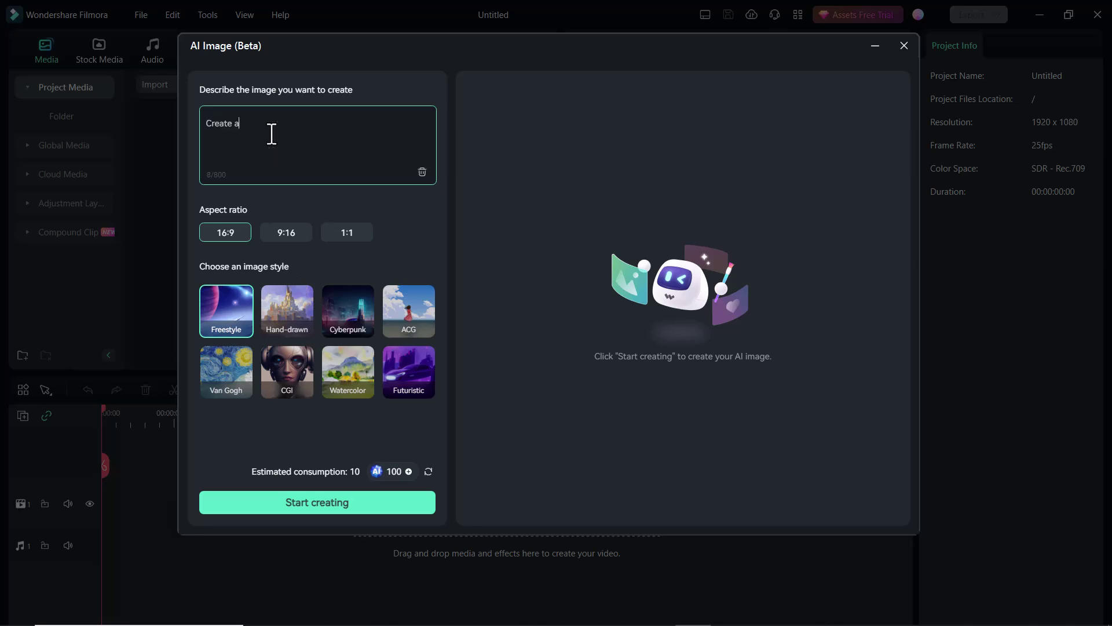
{"action": "type", "text": " picture of baby boy using mobile"}
- Generate the baby images, download the fourth baby-on-grass picture and place it on the video track
{"action": "left_click", "coordinate": [323, 509]}
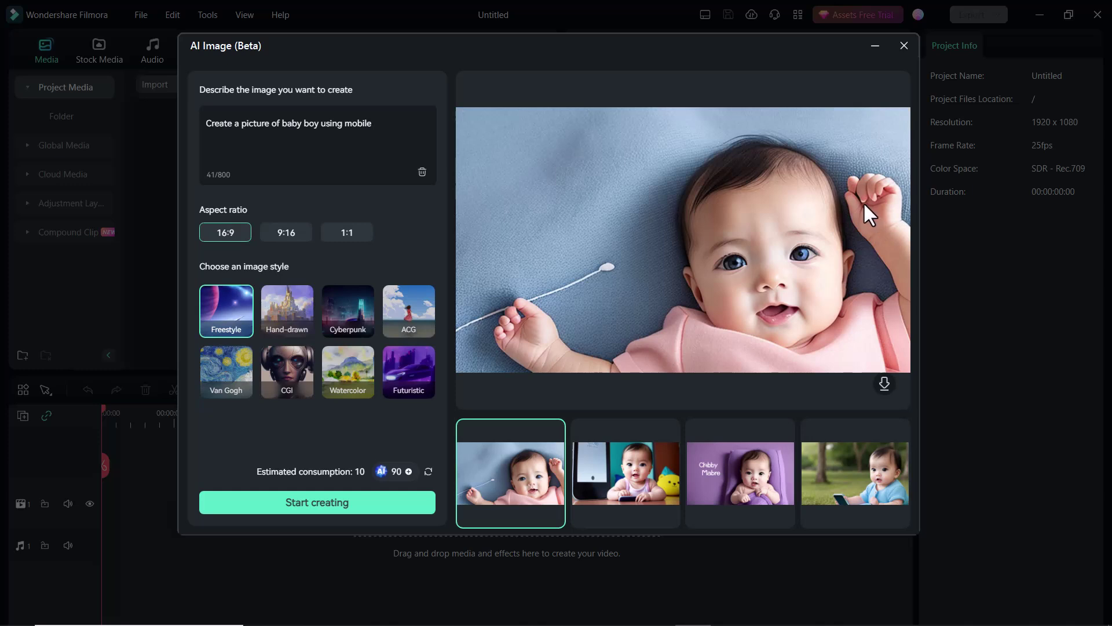
{"action": "left_click", "coordinate": [636, 477]}
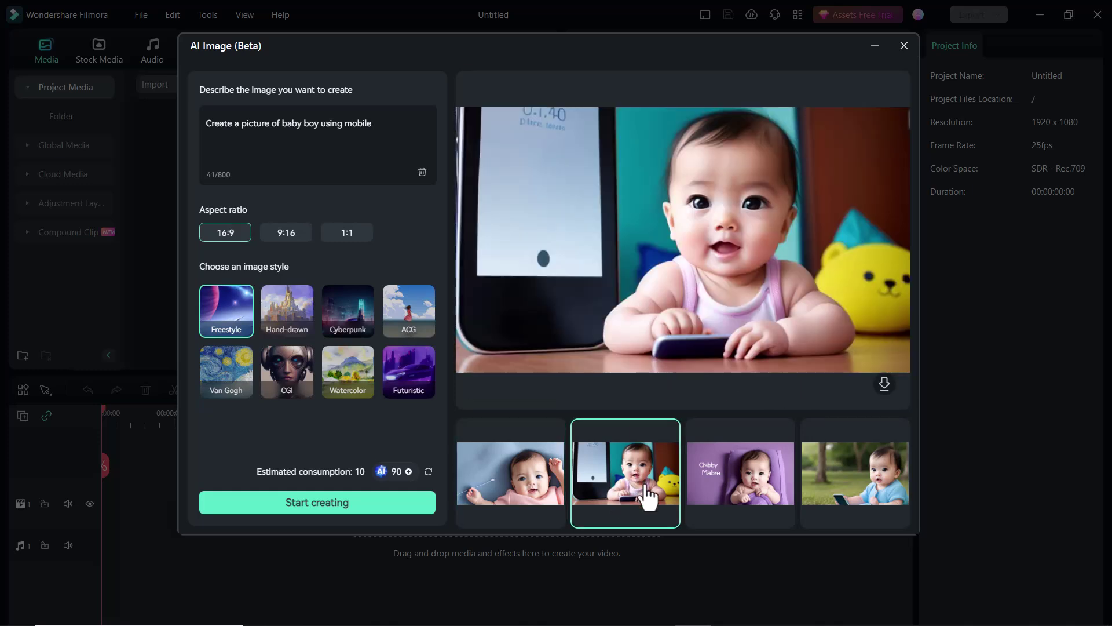
{"action": "left_click", "coordinate": [728, 495]}
{"action": "left_click", "coordinate": [855, 475]}
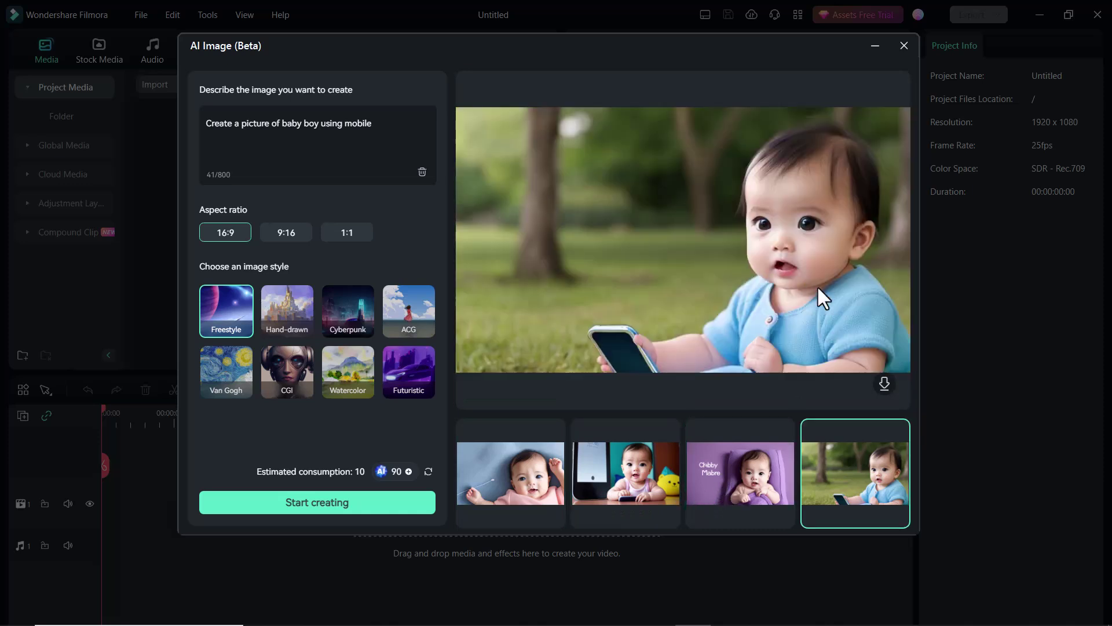
{"action": "left_click", "coordinate": [883, 385]}
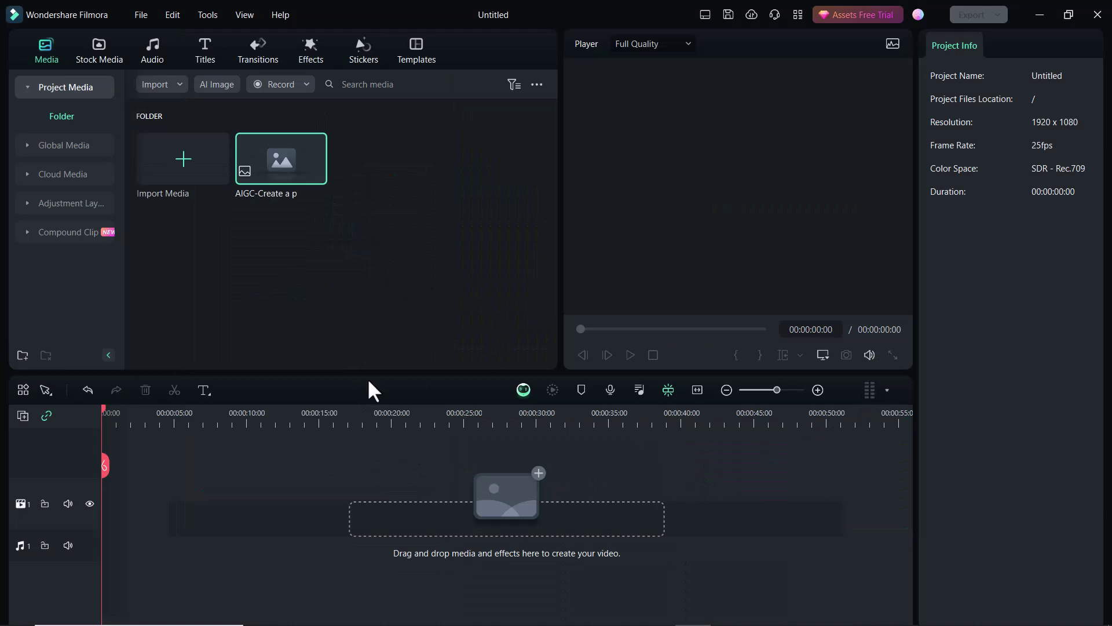
{"action": "left_click_drag", "start_coordinate": [295, 154], "coordinate": [144, 415]}
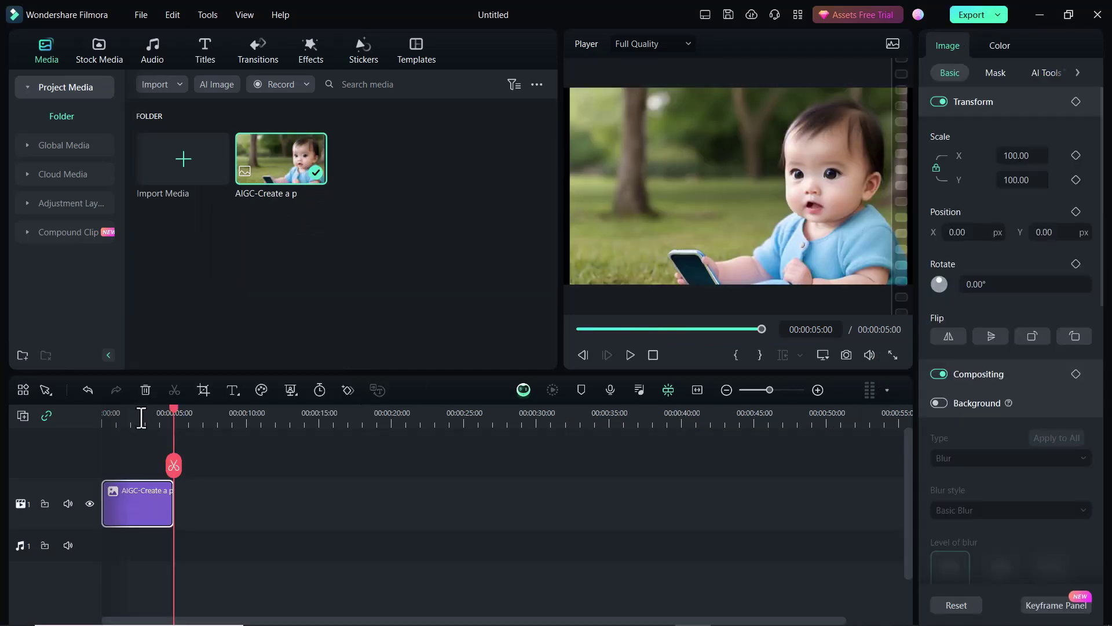
{"action": "left_click", "coordinate": [140, 416]}
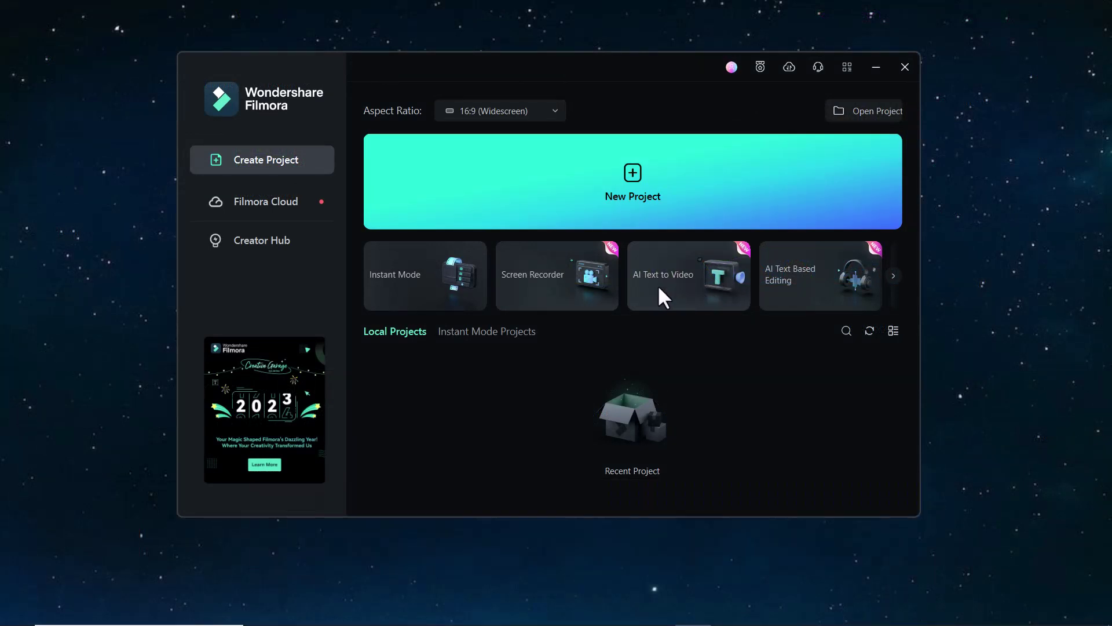
- Open the AI Text to Video dialog from the start screen
{"action": "left_click", "coordinate": [659, 288]}
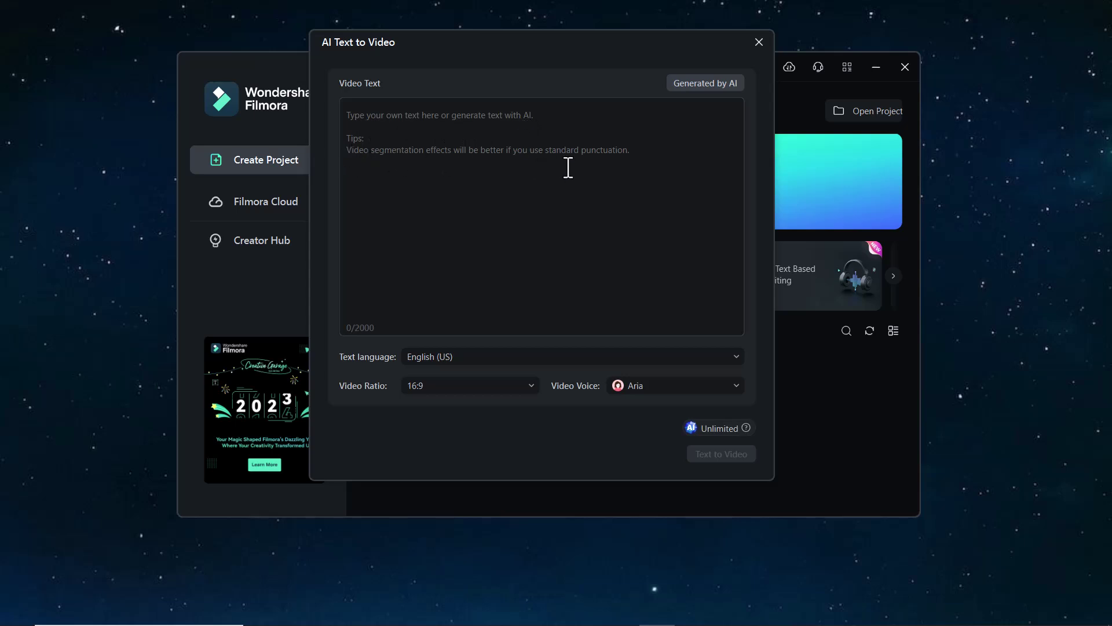
- Generate a Product coverage script with topic and detail 'Review video of iphone'
{"action": "left_click", "coordinate": [702, 85]}
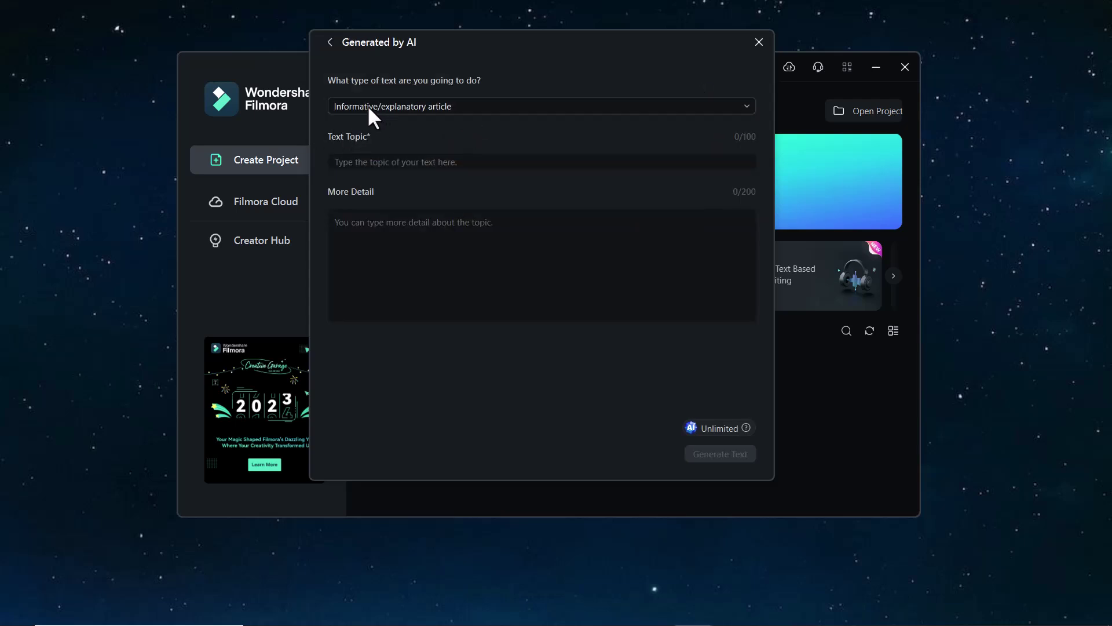
{"action": "left_click", "coordinate": [429, 119]}
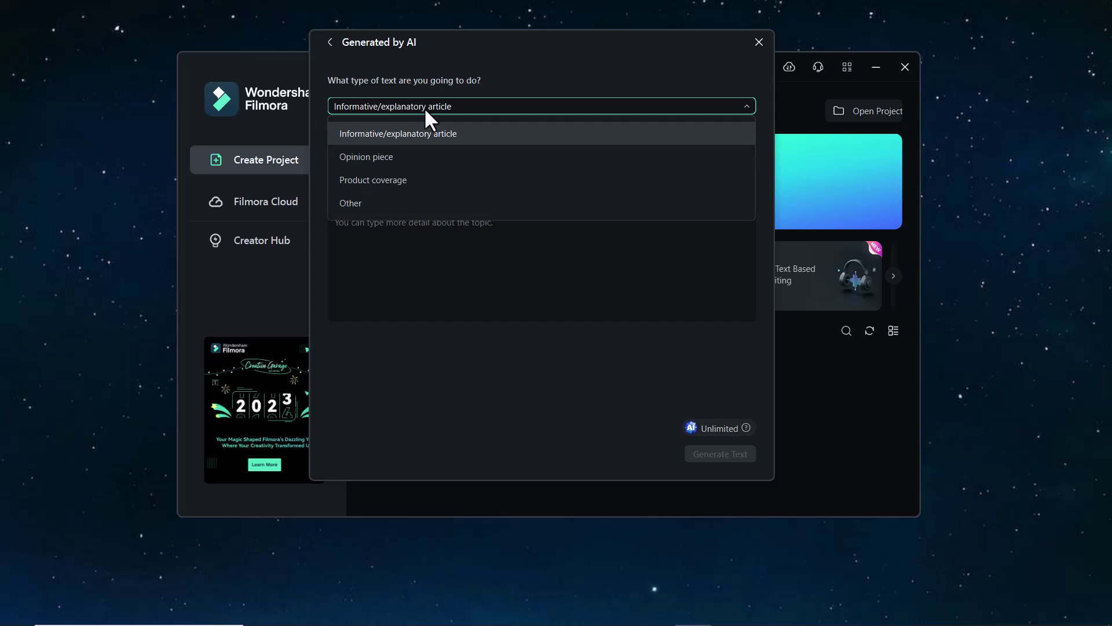
{"action": "left_click", "coordinate": [428, 180]}
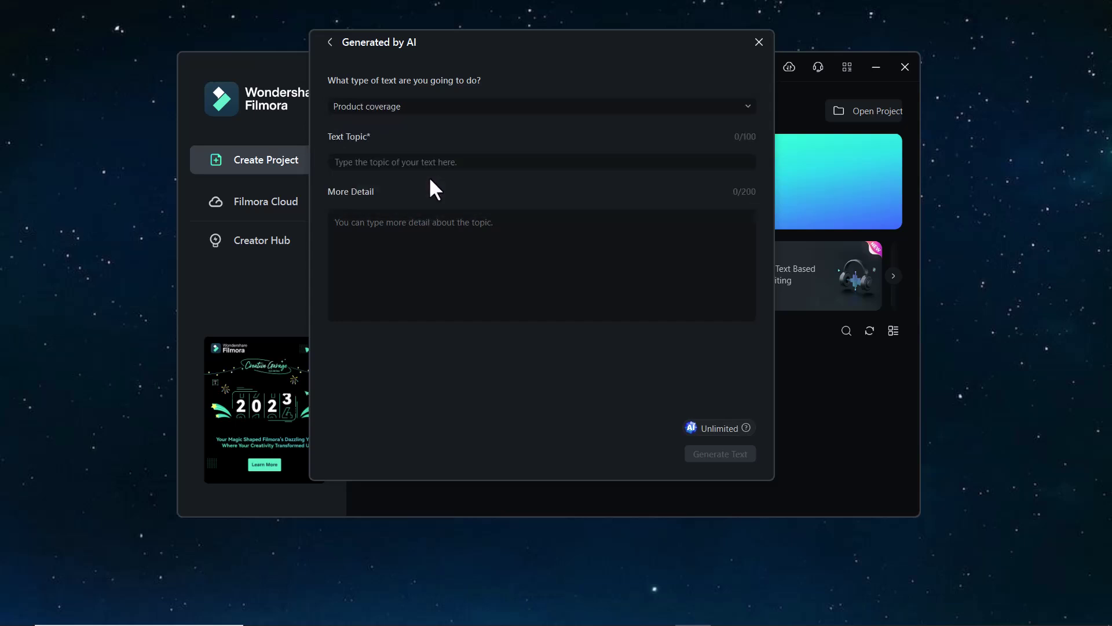
{"action": "left_click", "coordinate": [375, 163]}
{"action": "type", "text": "Review video "}
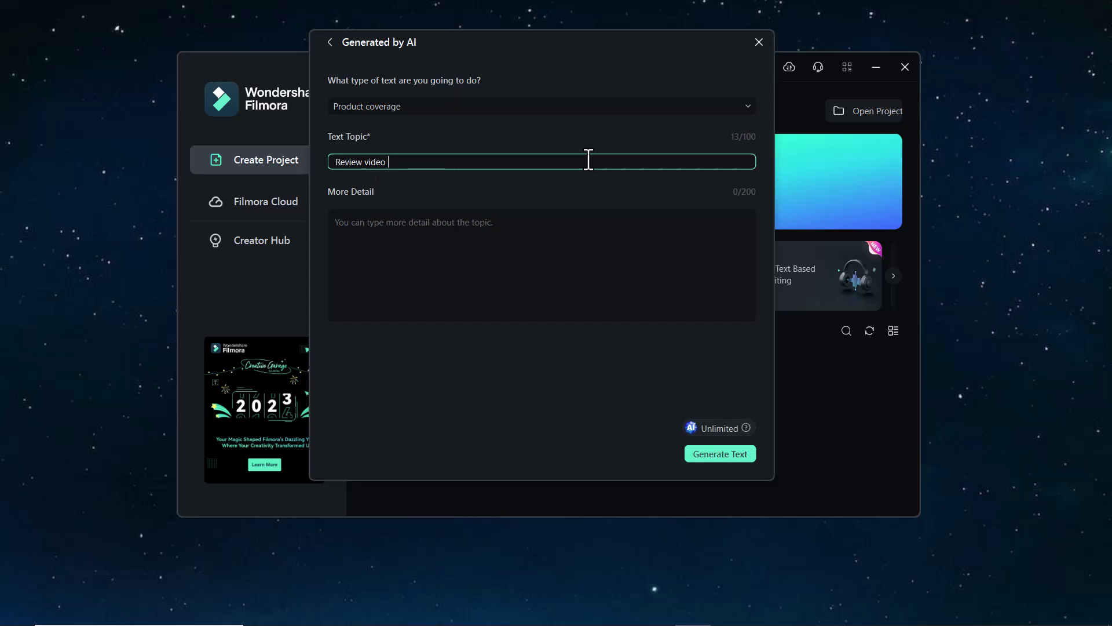
{"action": "type", "text": "of iphone"}
{"action": "key", "text": "ctrl+shift+Left"}
{"action": "key", "text": "ctrl+shift+Left"}
{"action": "key", "text": "ctrl+shift+Left"}
{"action": "key", "text": "ctrl+shift+Left"}
{"action": "key", "text": "ctrl+c"}
{"action": "left_click", "coordinate": [530, 238]}
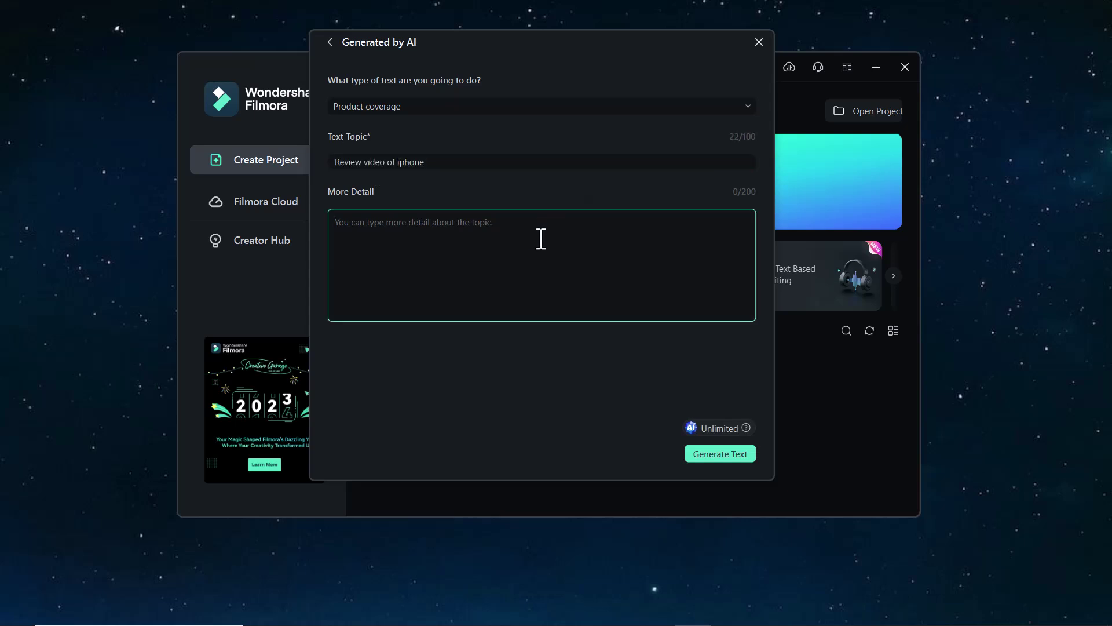
{"action": "key", "text": "ctrl+v"}
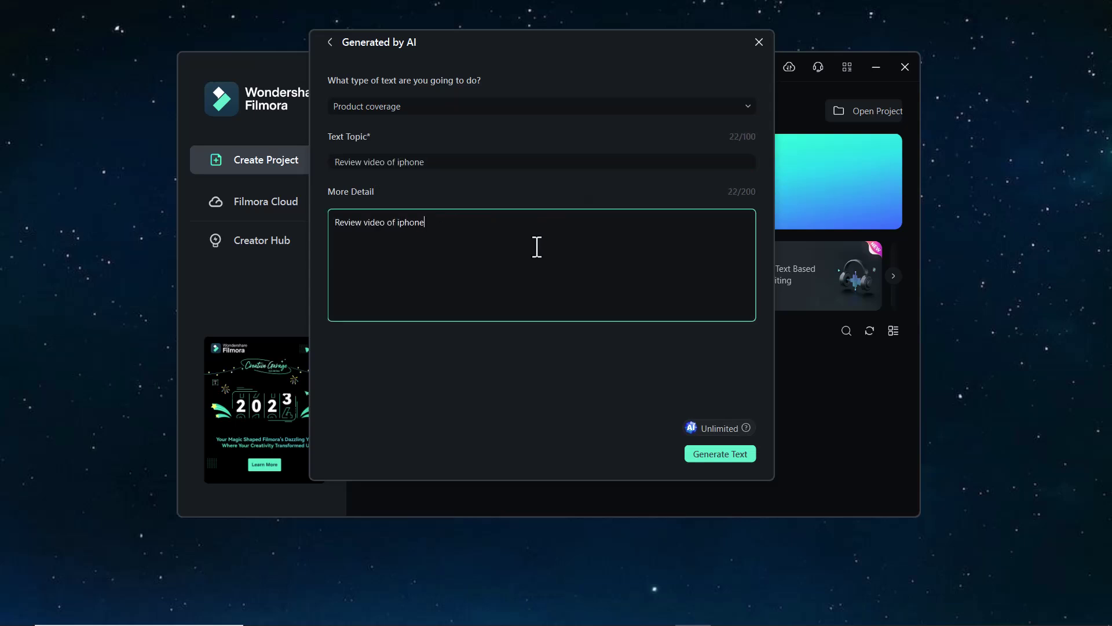
{"action": "left_click", "coordinate": [717, 454]}
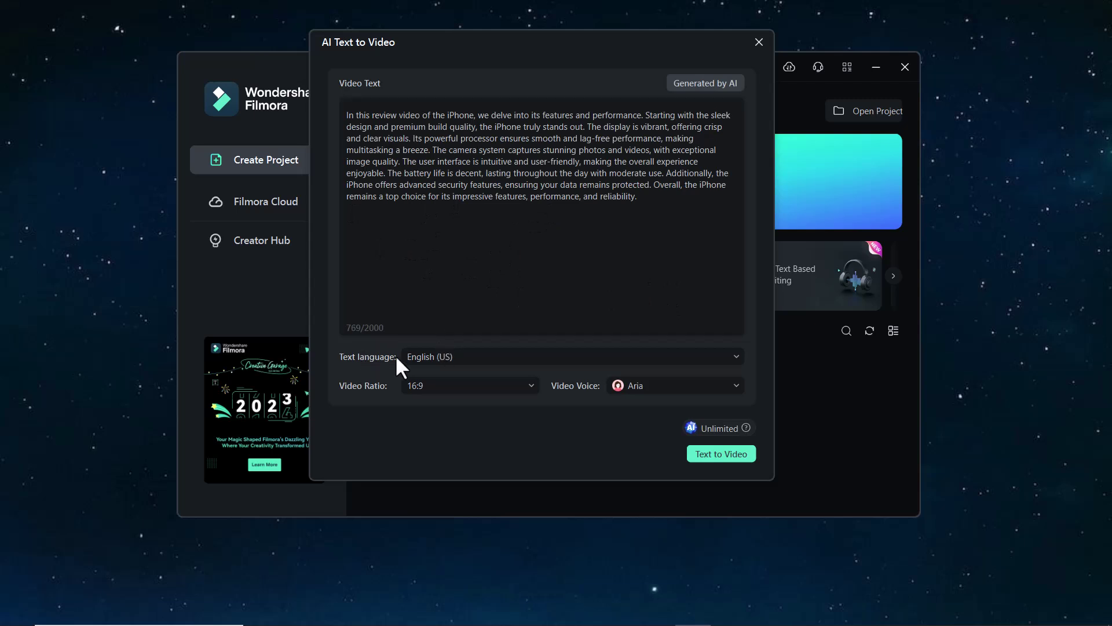
- Choose the Davis voice, keep English (US) and 16:9, and generate the video
{"action": "left_click", "coordinate": [423, 355]}
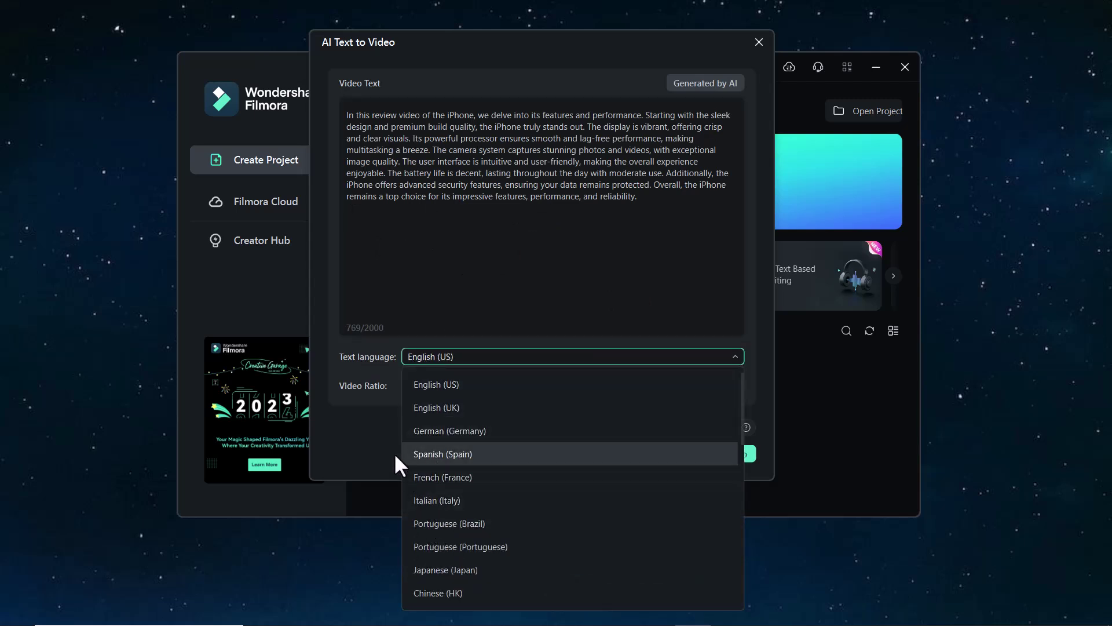
{"action": "left_click", "coordinate": [366, 443]}
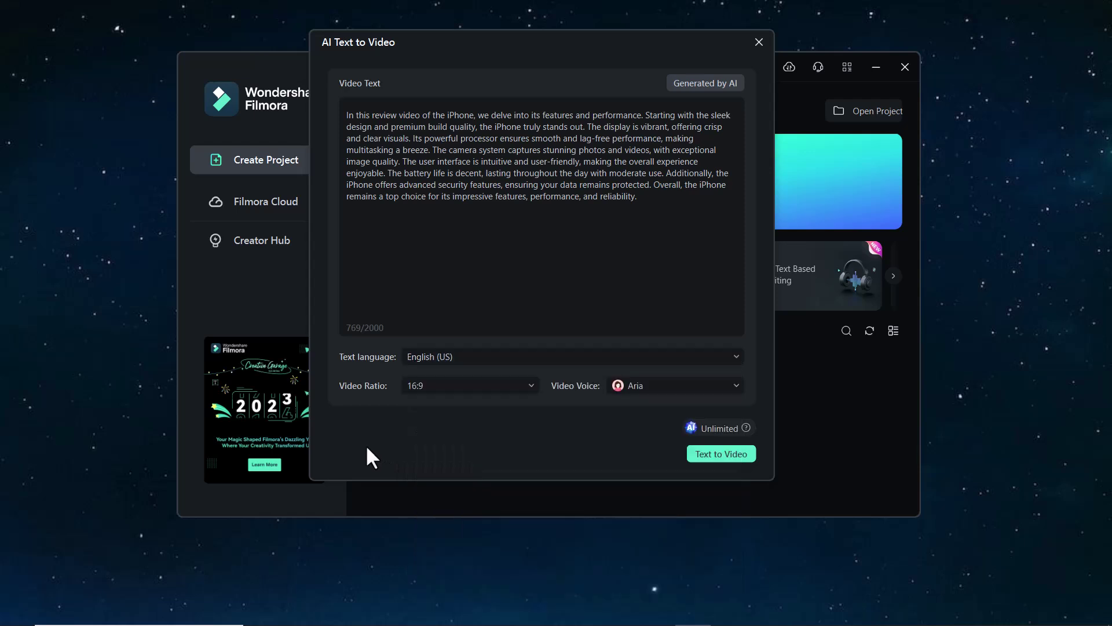
{"action": "left_click", "coordinate": [467, 389]}
{"action": "left_click", "coordinate": [488, 389]}
{"action": "left_click", "coordinate": [654, 388]}
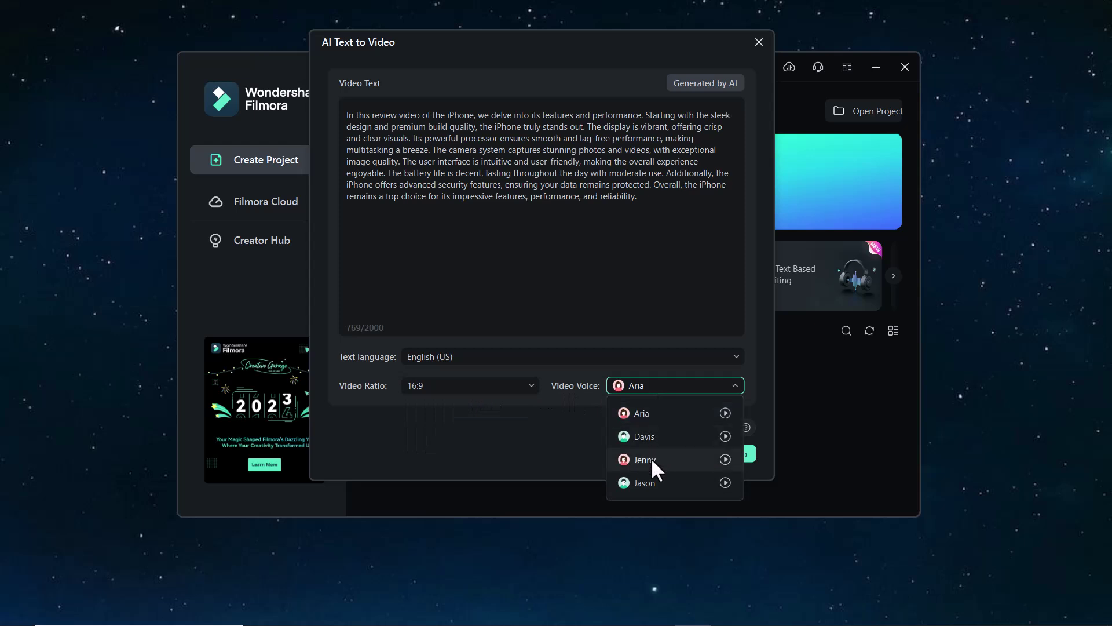
{"action": "left_click", "coordinate": [650, 436]}
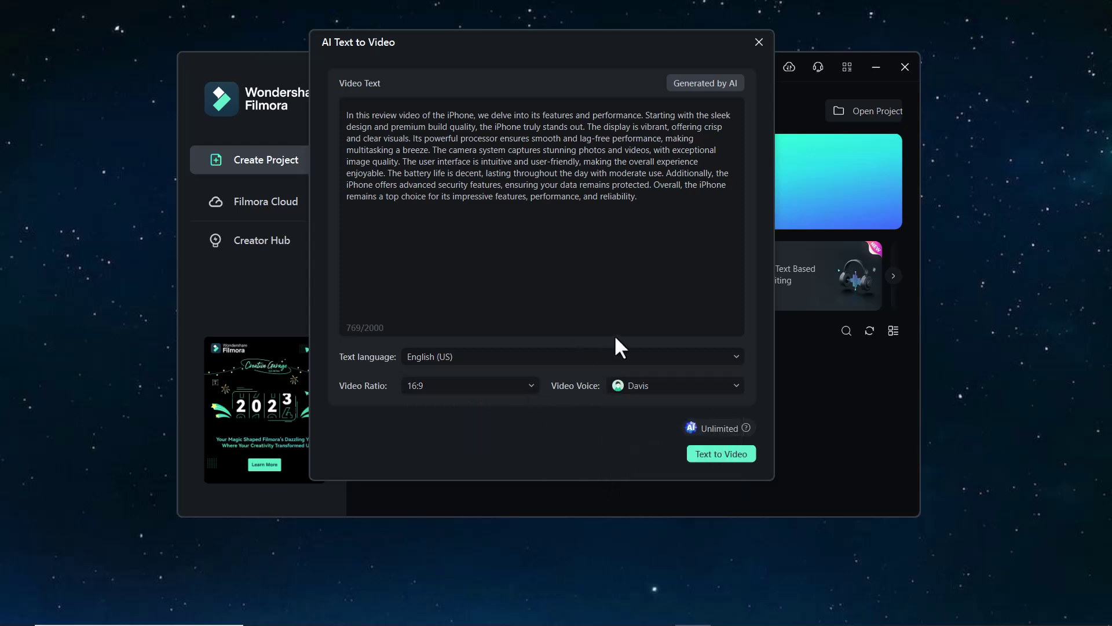
{"action": "left_click", "coordinate": [722, 453]}
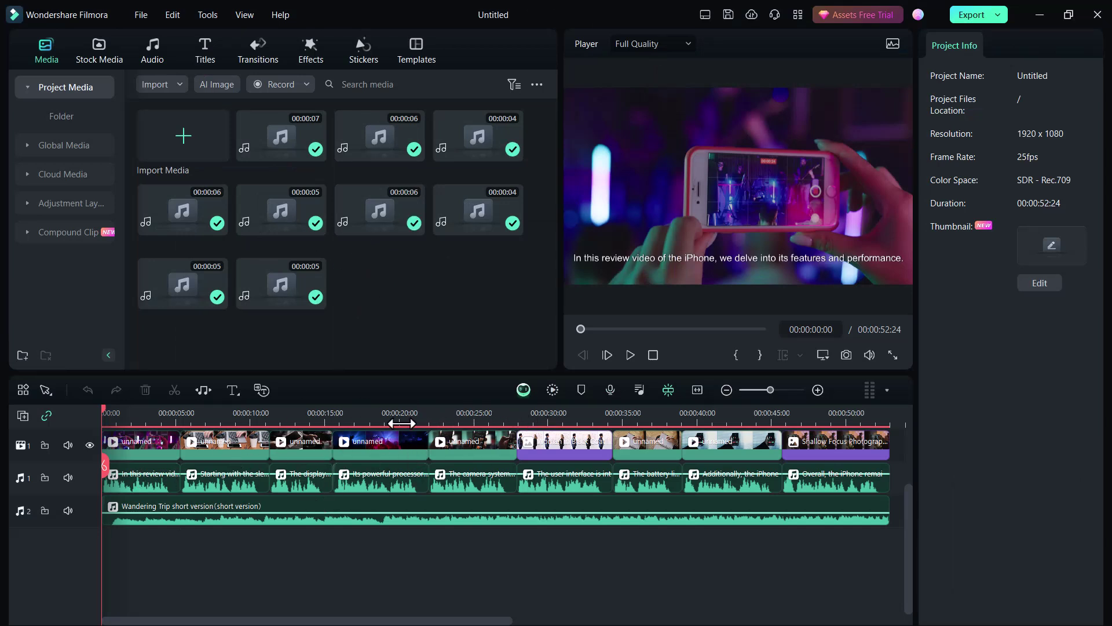
- Play the generated iPhone review video and pause it around 17 seconds
{"action": "left_click", "coordinate": [631, 355]}
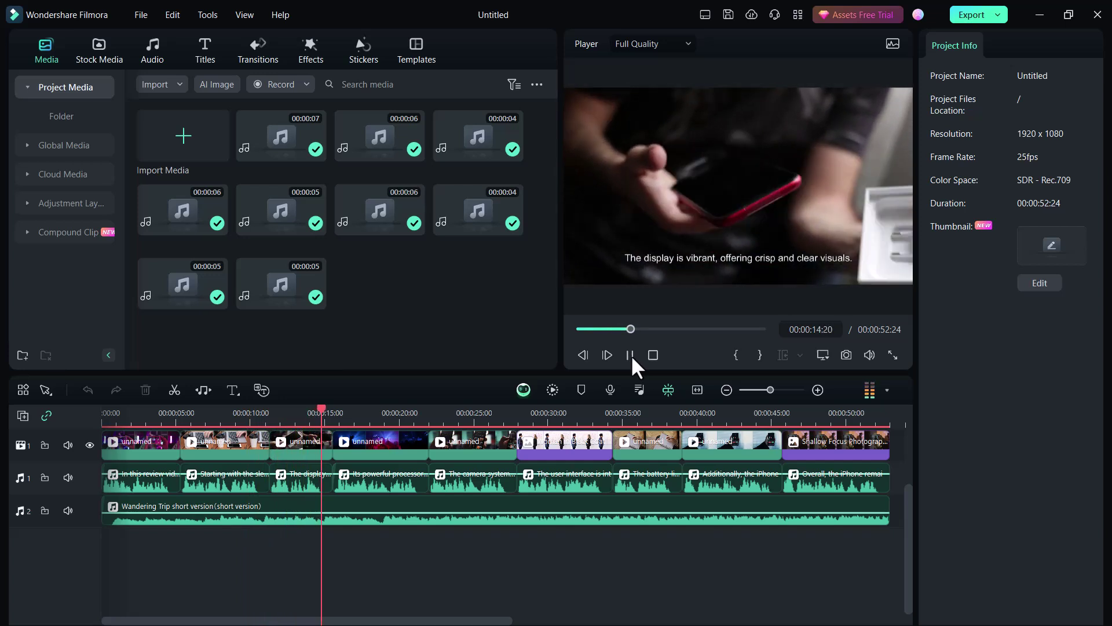
{"action": "left_click", "coordinate": [631, 353]}
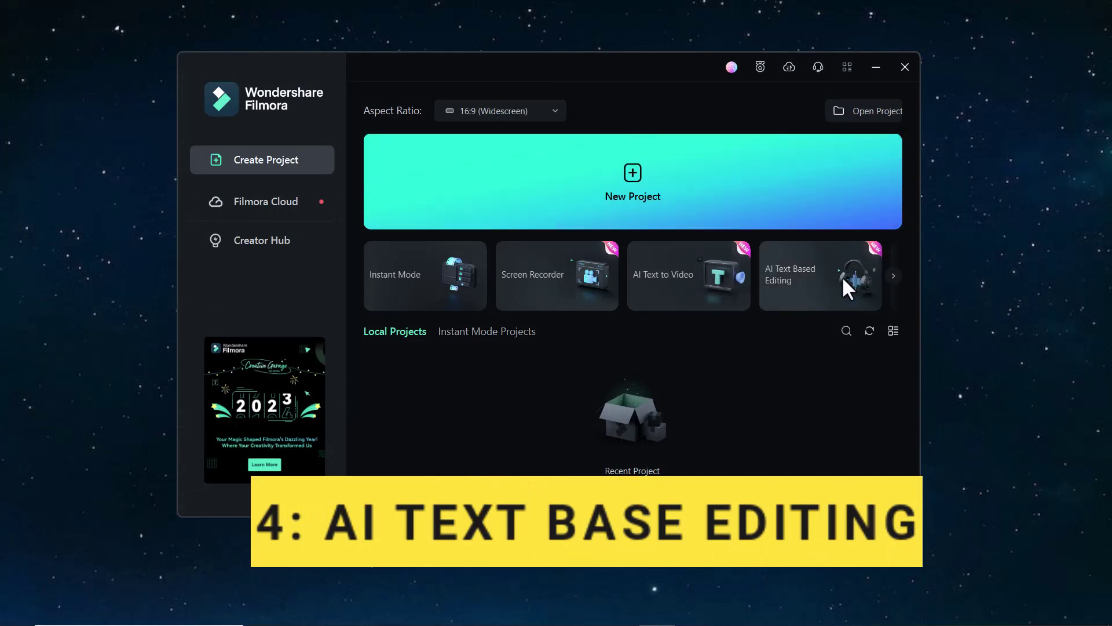
- Load the Android deleted-data recovery video from Downloads into AI Text Based Editing
{"action": "left_click", "coordinate": [799, 288]}
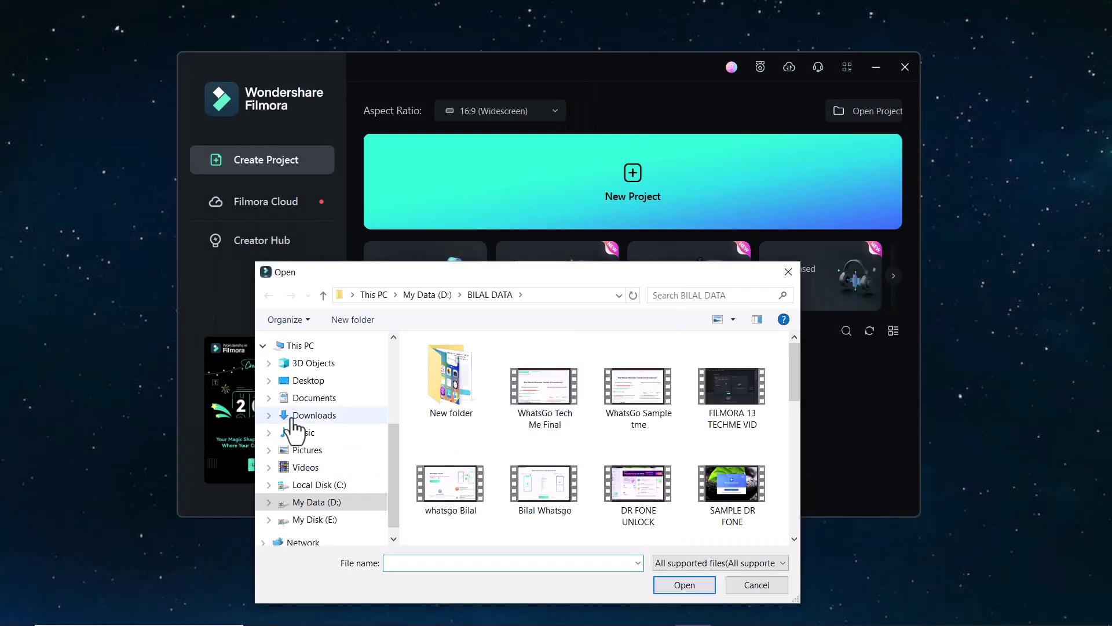
{"action": "left_click", "coordinate": [293, 416]}
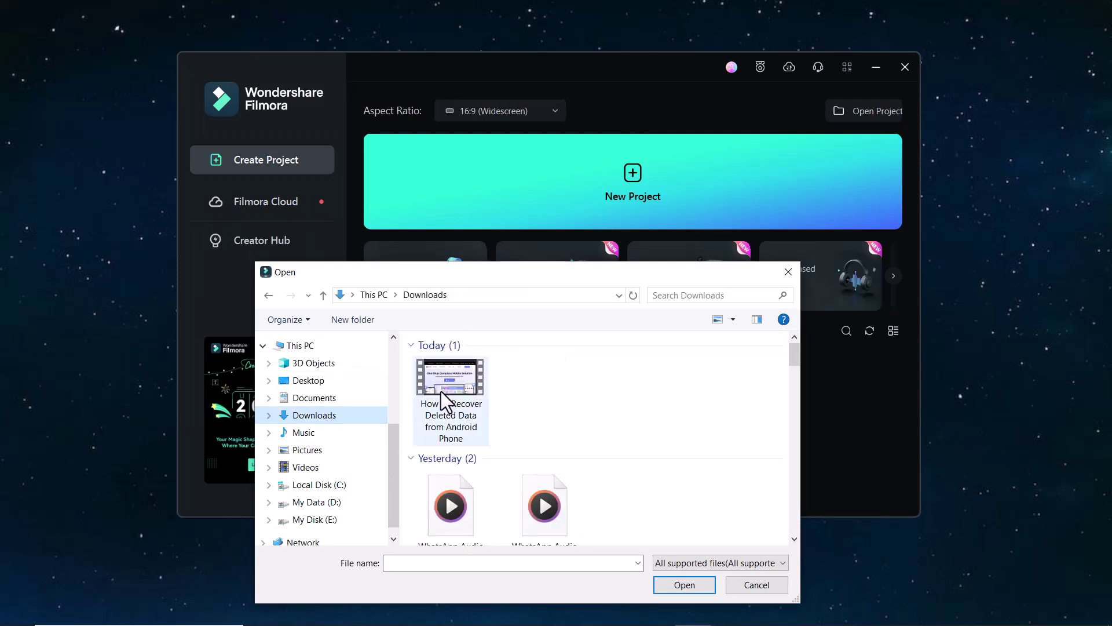
{"action": "left_click", "coordinate": [440, 390]}
{"action": "left_click", "coordinate": [684, 586]}
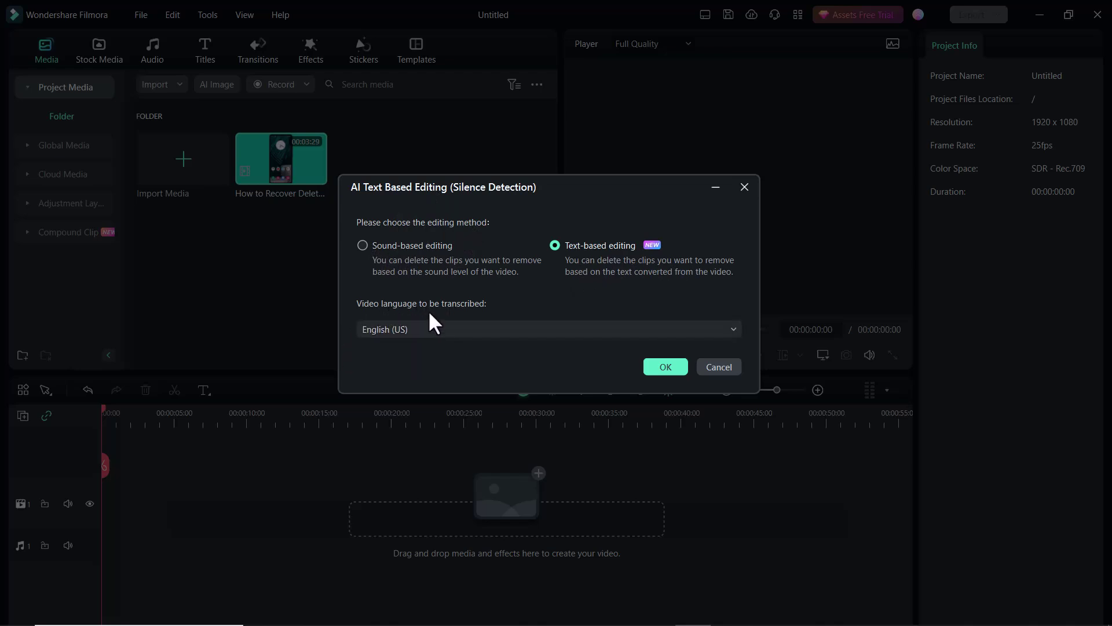
- Transcribe in English (US), cut the 'such as contacts…' sentence, and delete all silent clips
{"action": "left_click", "coordinate": [671, 369]}
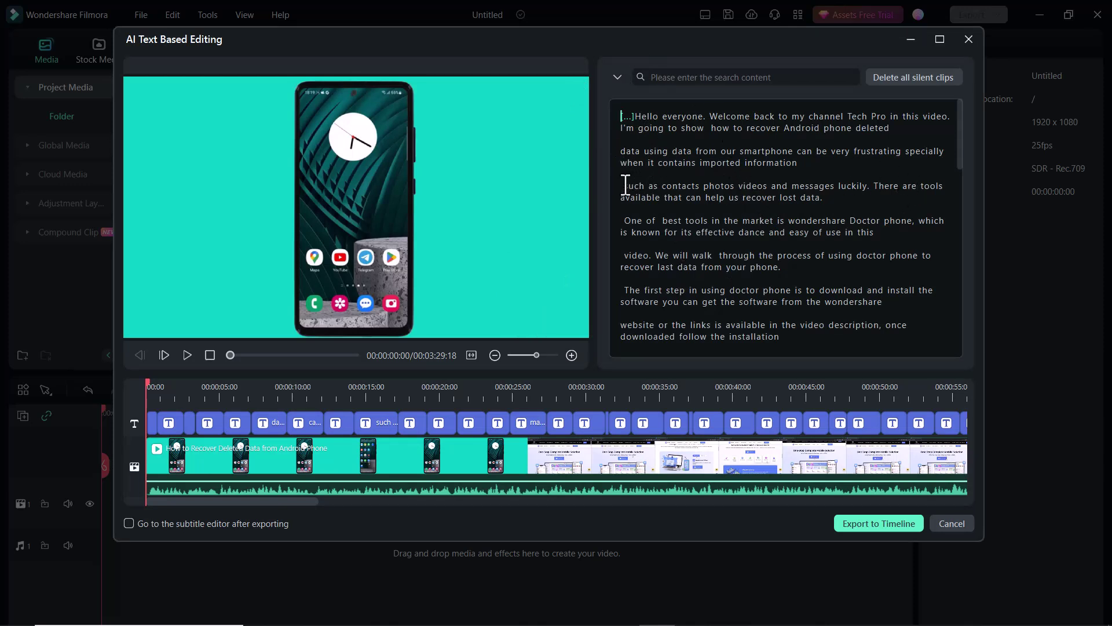
{"action": "left_click_drag", "start_coordinate": [672, 200], "coordinate": [840, 201]}
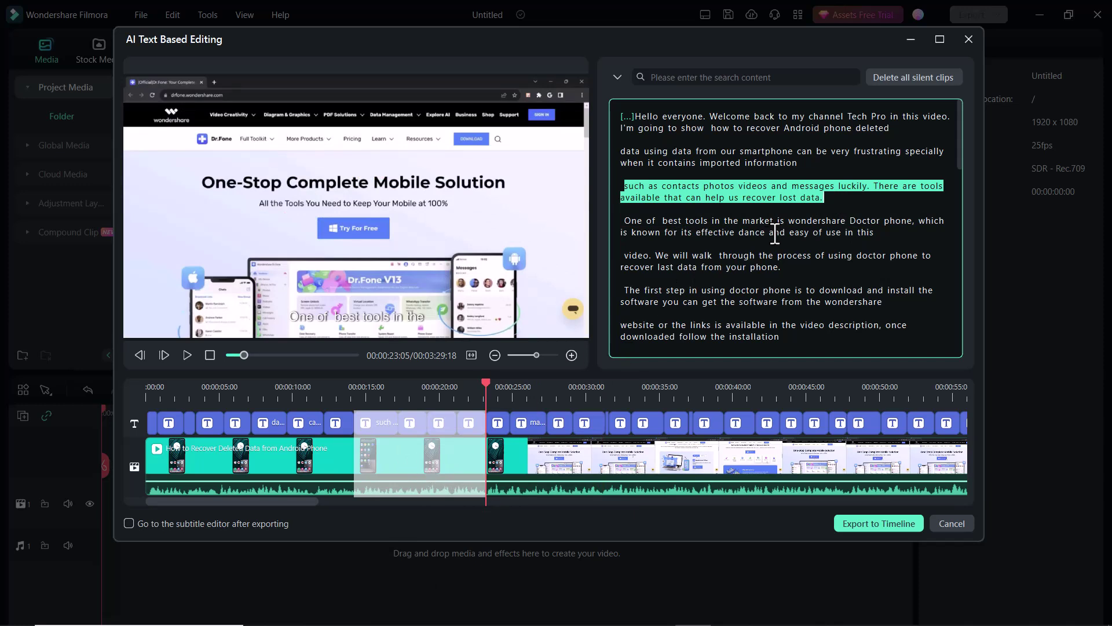
{"action": "key", "text": "Delete"}
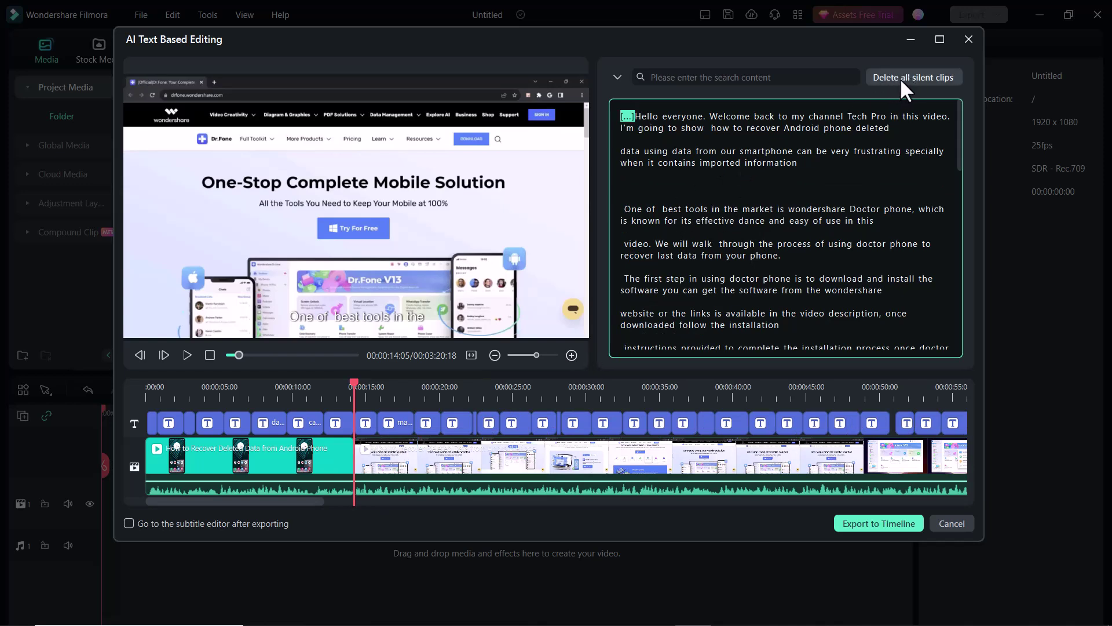
{"action": "left_click", "coordinate": [923, 77]}
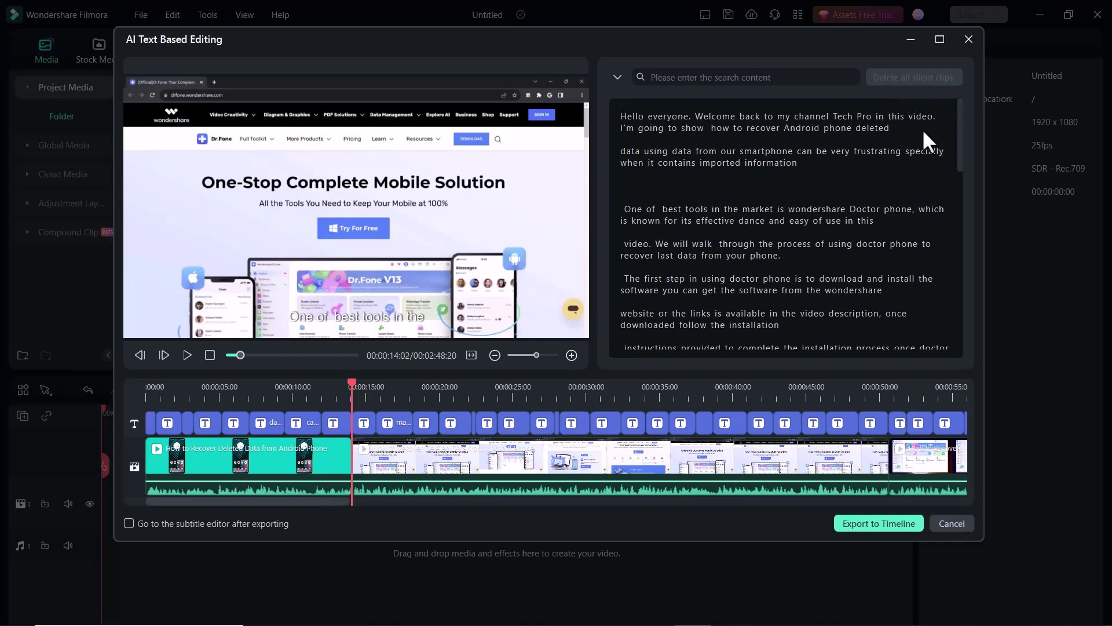
- Search the transcript for 'of' and delete every occurrence
{"action": "left_click", "coordinate": [794, 78]}
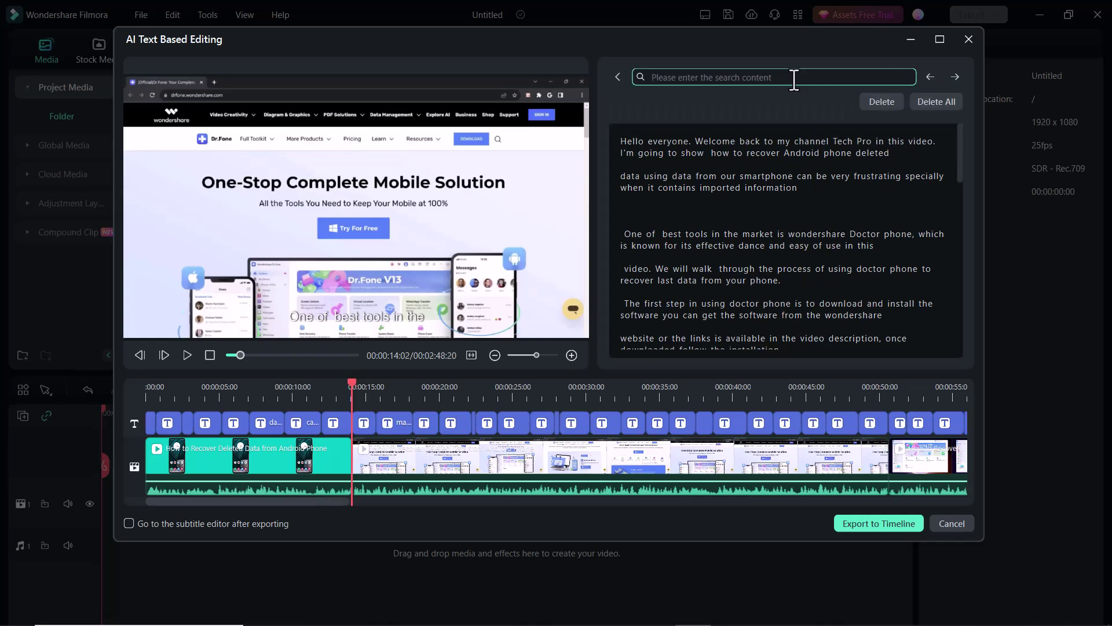
{"action": "type", "text": "o"}
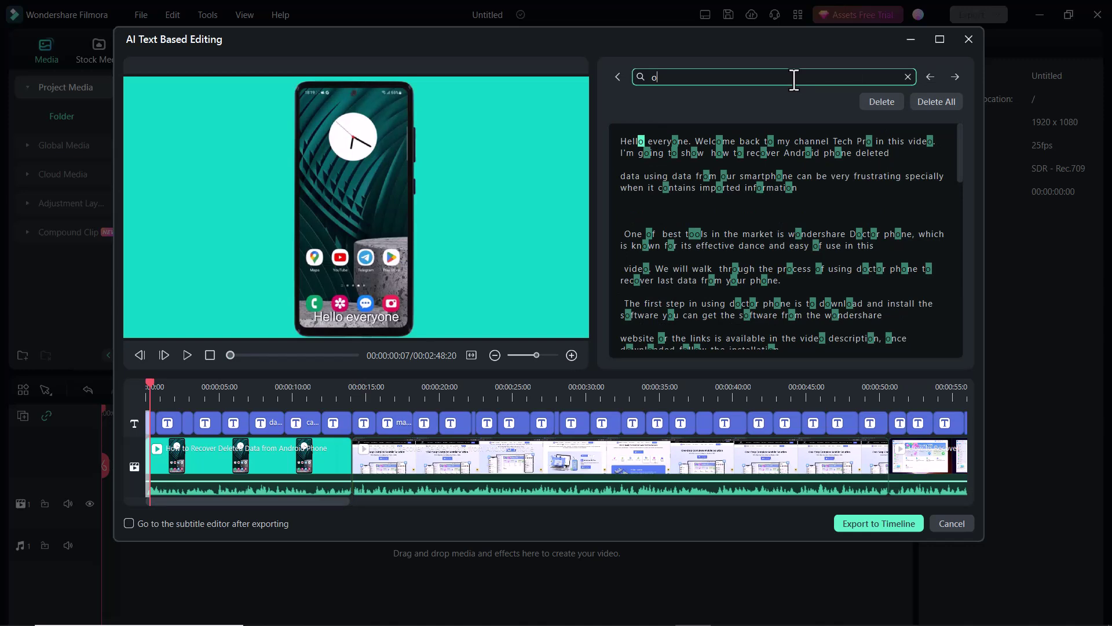
{"action": "type", "text": "f"}
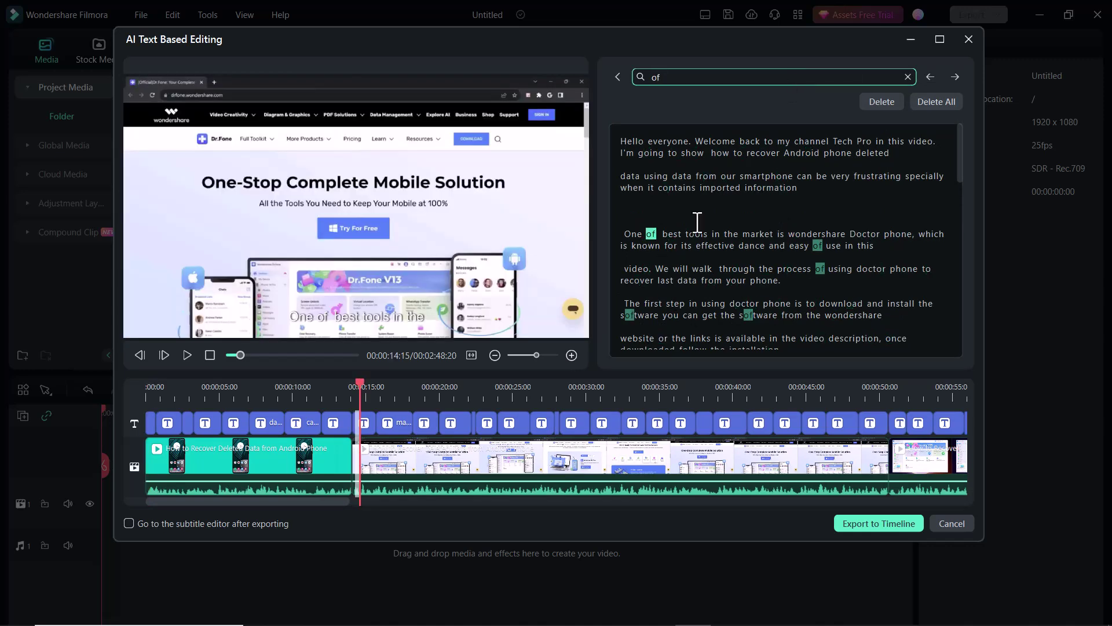
{"action": "left_click", "coordinate": [881, 102]}
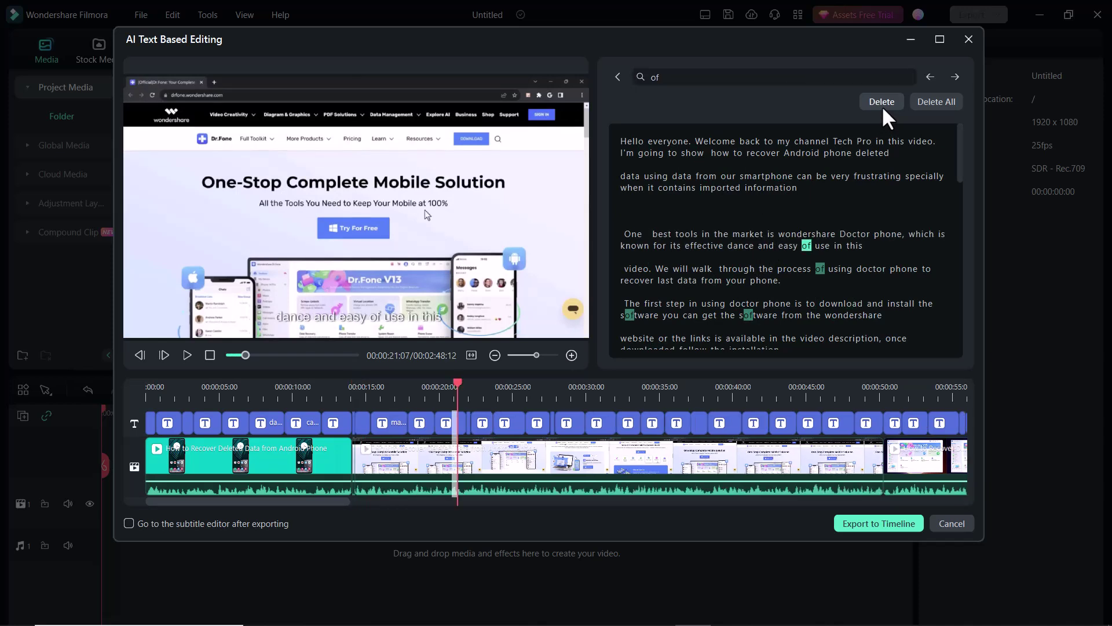
{"action": "left_click", "coordinate": [919, 104]}
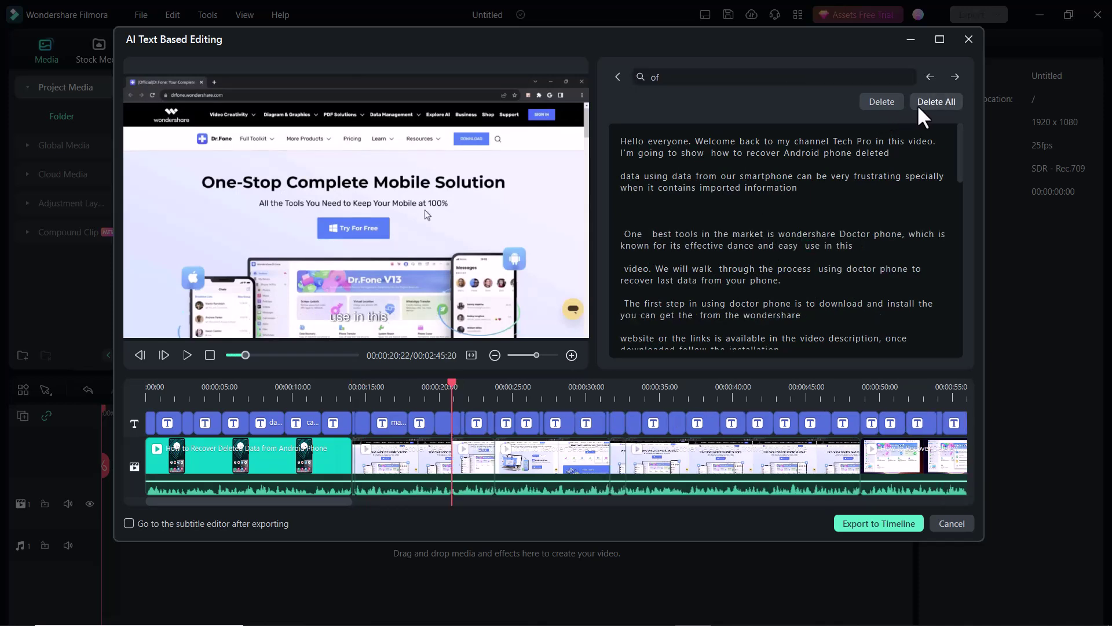
{"action": "double_click", "coordinate": [780, 268]}
{"action": "double_click", "coordinate": [716, 352]}
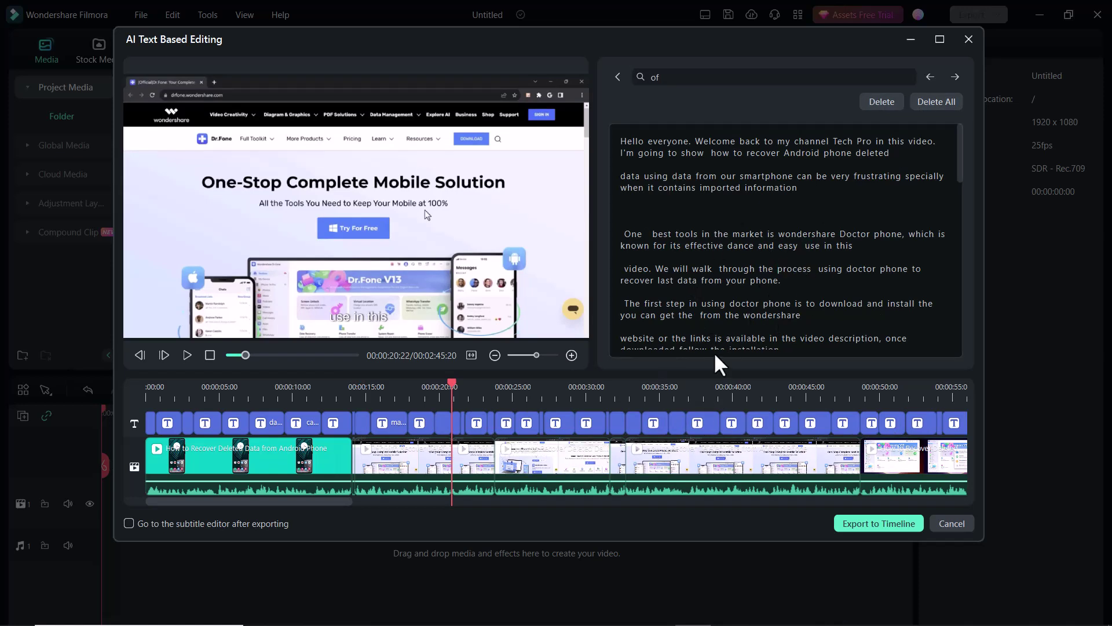
- Send the trimmed recovery video to the timeline, then open Export for the four-clip travel project
{"action": "left_click", "coordinate": [884, 523]}
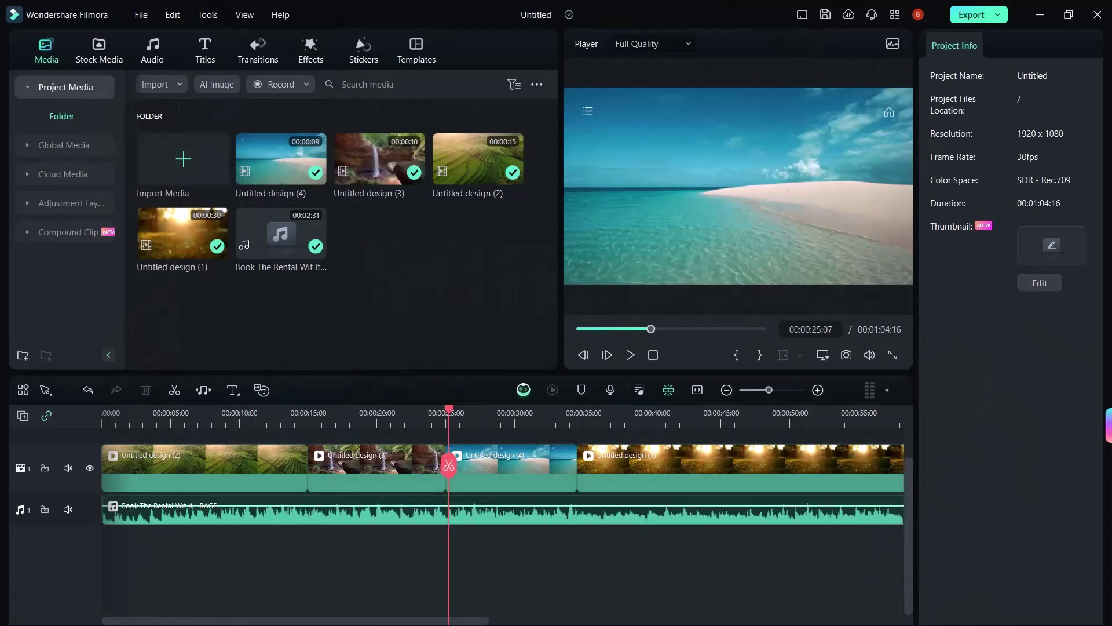
{"action": "left_click", "coordinate": [567, 414]}
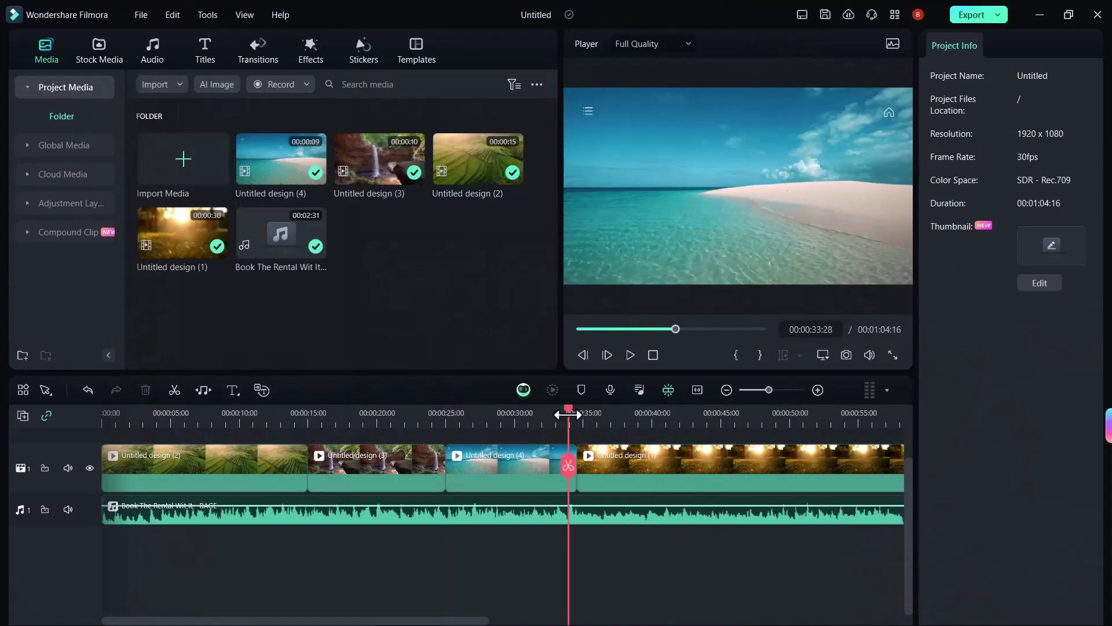
{"action": "left_click", "coordinate": [537, 421]}
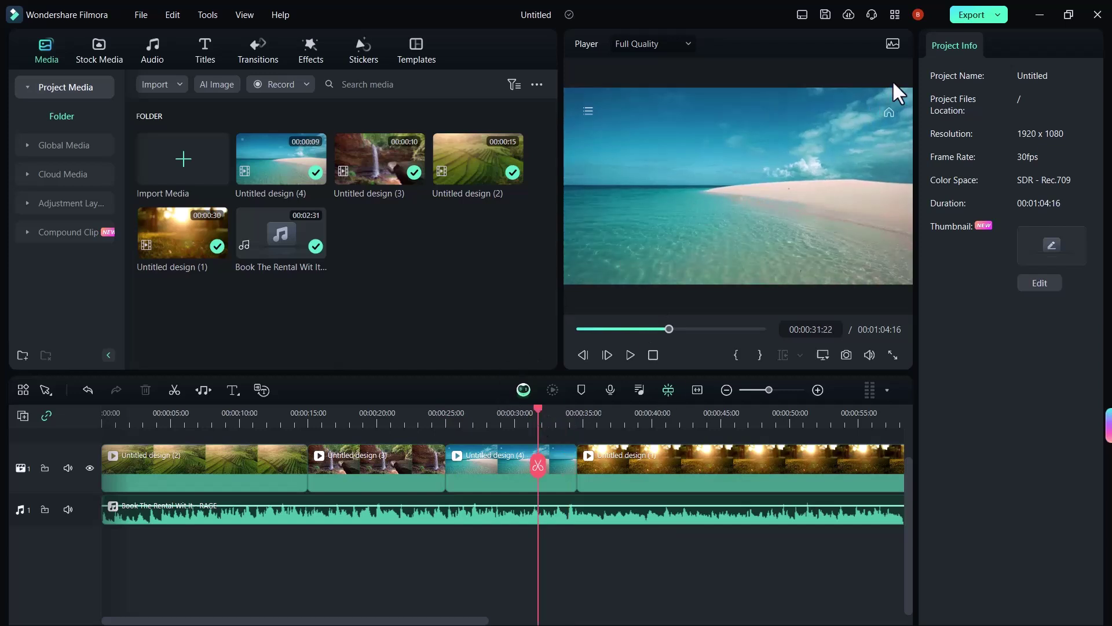
{"action": "left_click", "coordinate": [965, 14]}
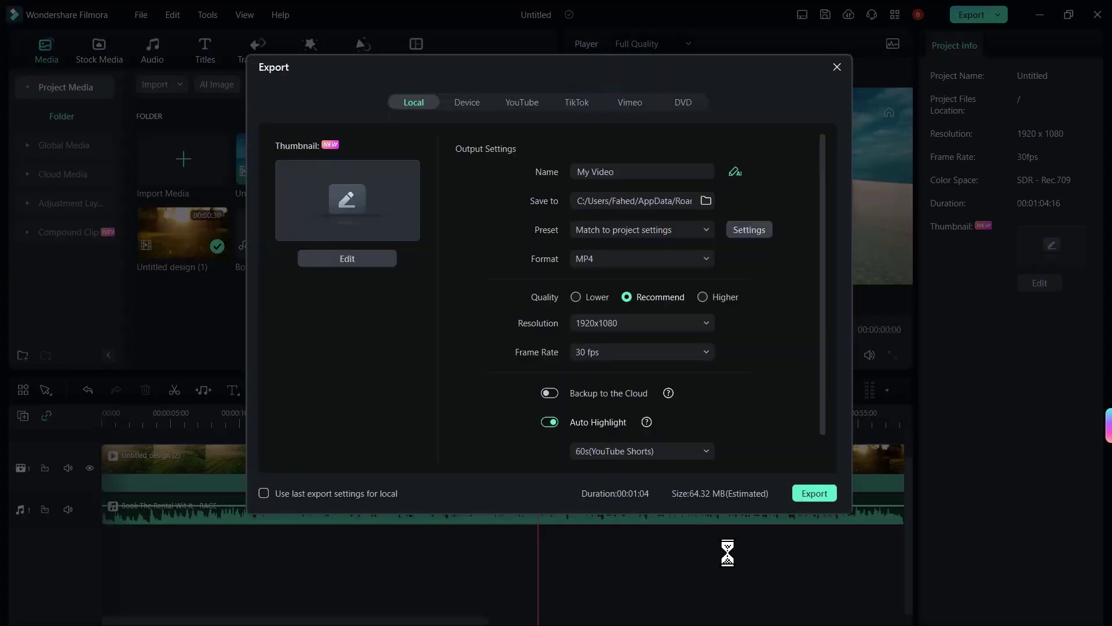
- Choose the rice-terrace frame over the sunset frame as thumbnail and open it in Edit Thumbnail
{"action": "left_click", "coordinate": [330, 260]}
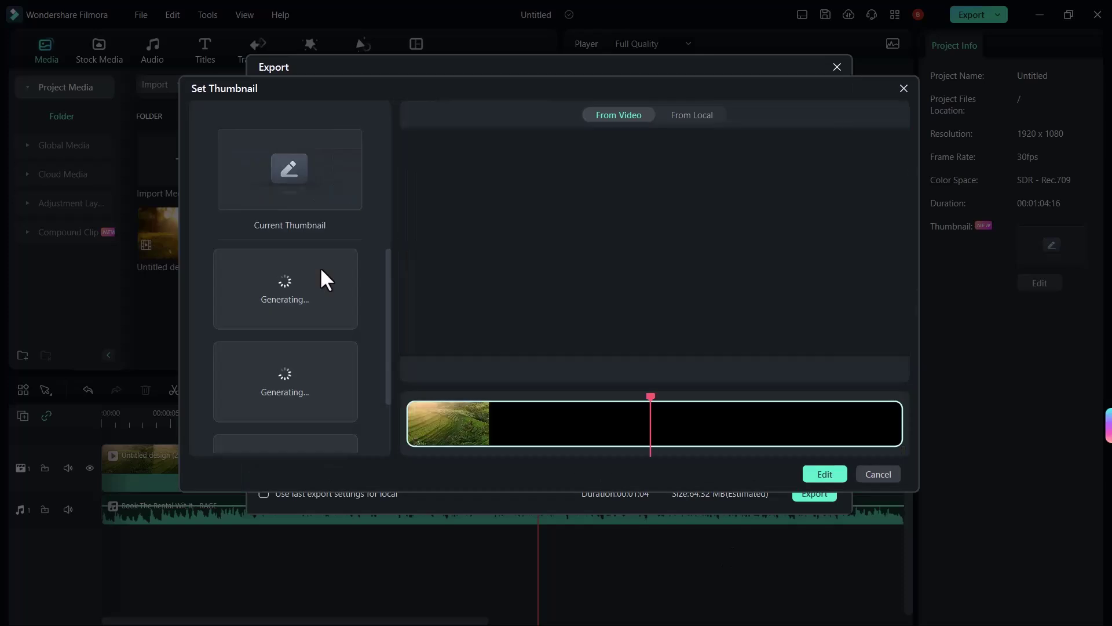
{"action": "left_click", "coordinate": [314, 282]}
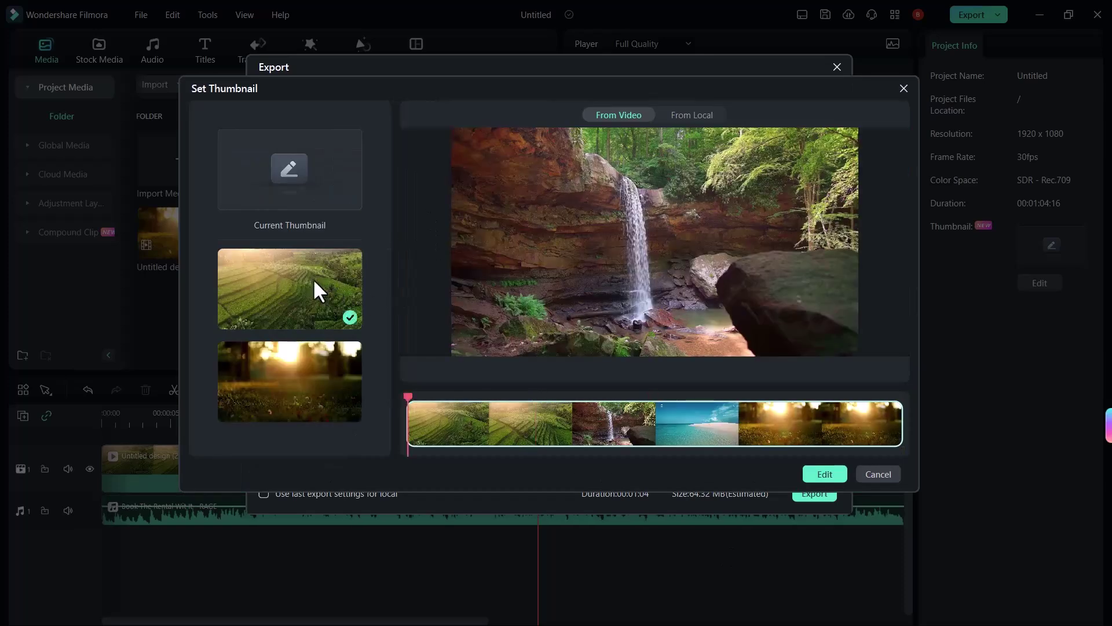
{"action": "left_click", "coordinate": [317, 381]}
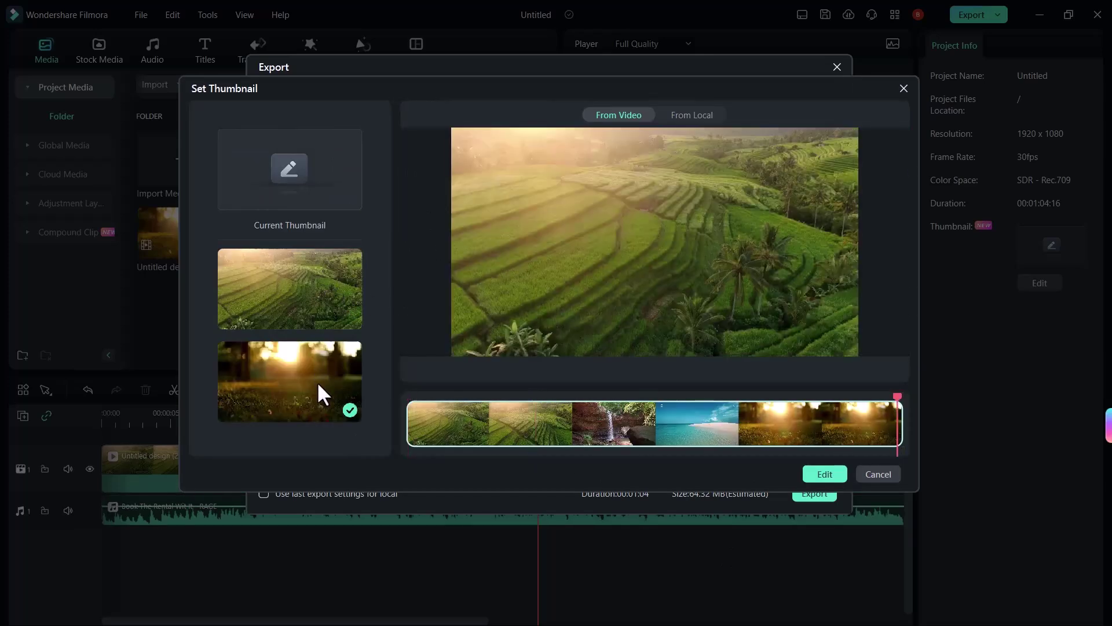
{"action": "left_click", "coordinate": [308, 297]}
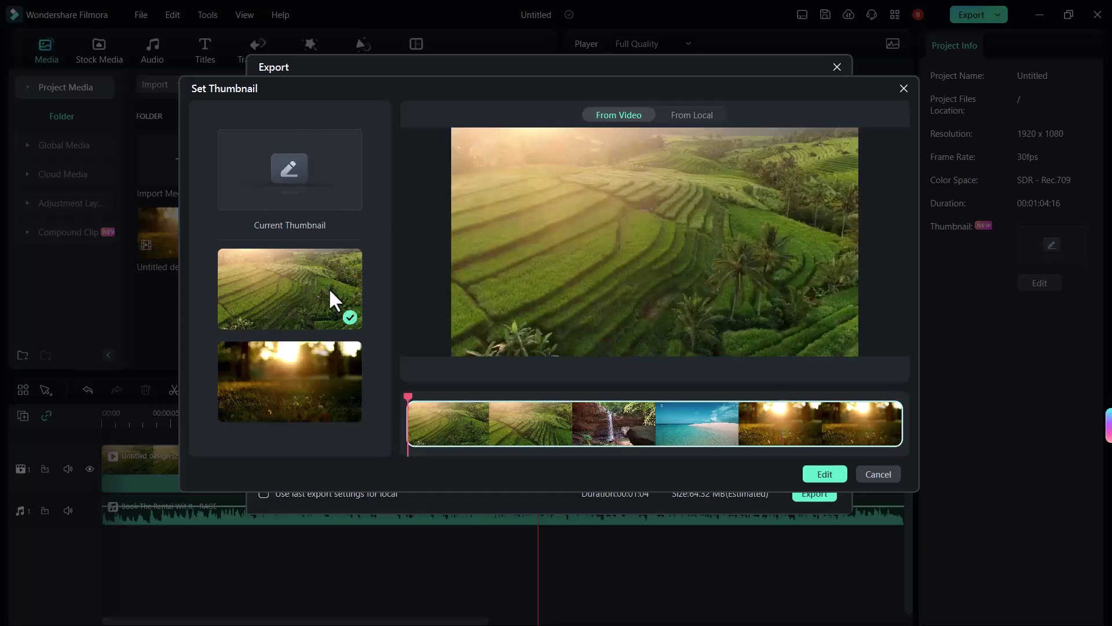
{"action": "left_click", "coordinate": [838, 476]}
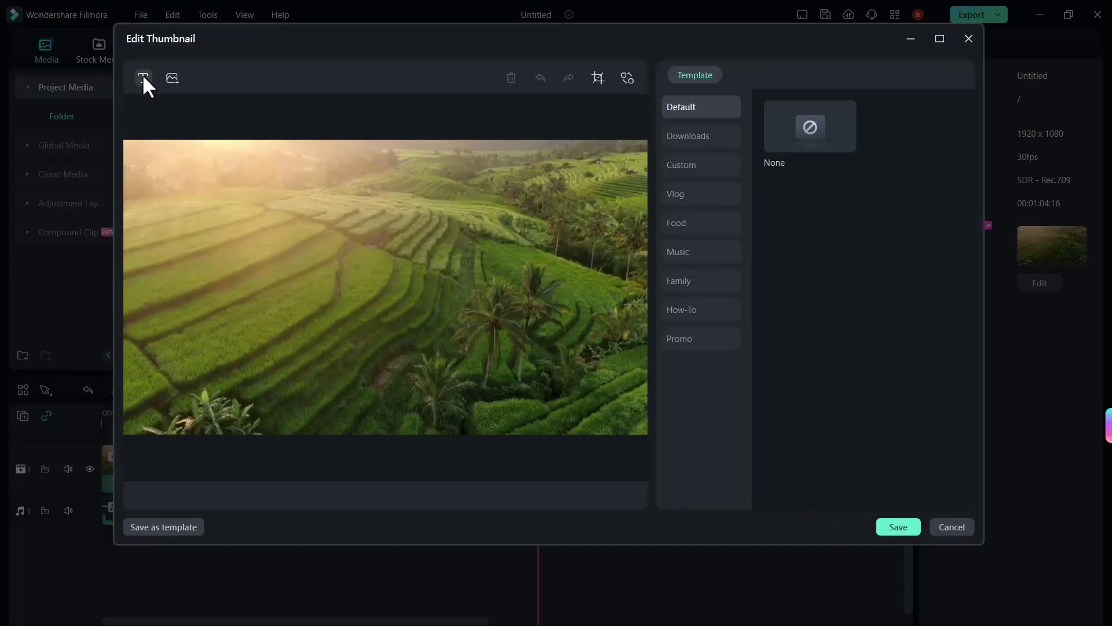
- Add a title to the thumbnail and replace YOUR TITLE HERE with 'New Travel Vlog'
{"action": "left_click", "coordinate": [143, 77]}
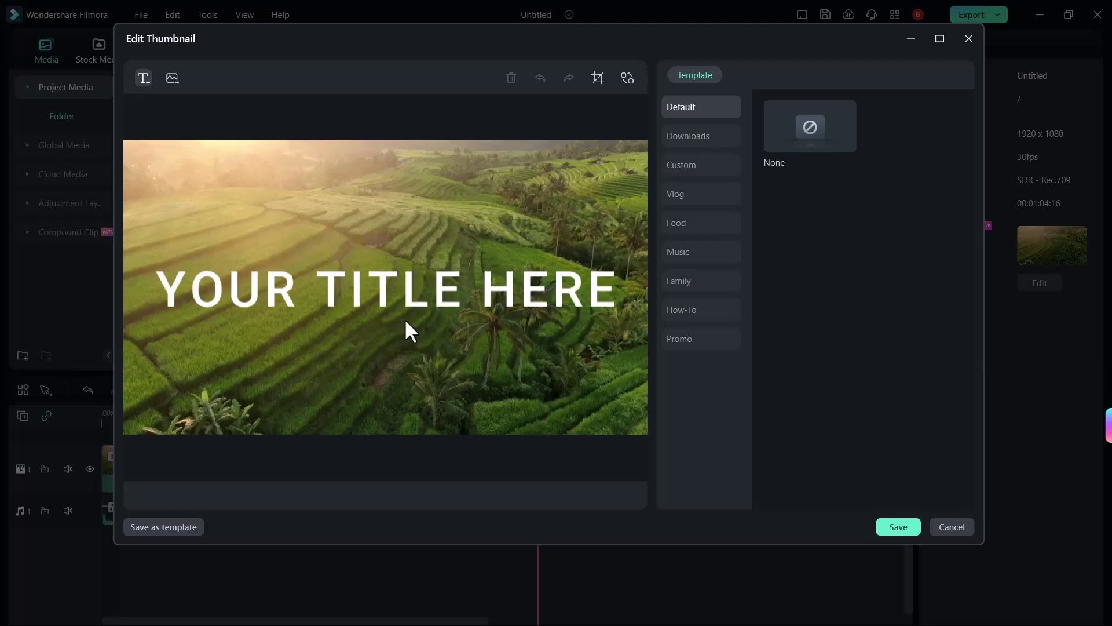
{"action": "left_click", "coordinate": [418, 295]}
{"action": "left_click", "coordinate": [418, 294]}
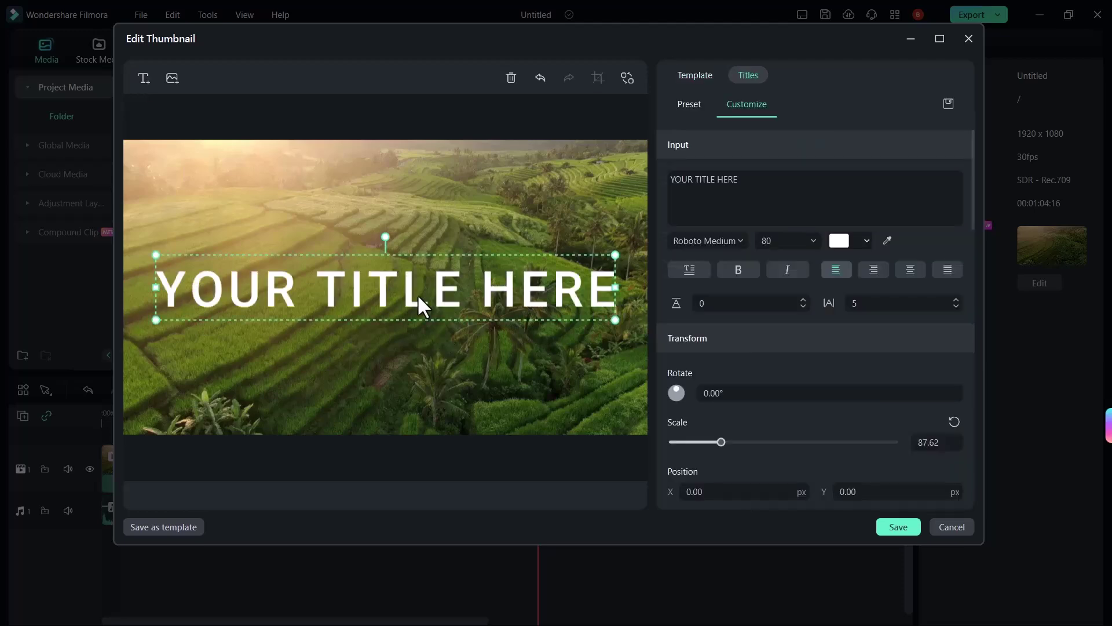
{"action": "left_click", "coordinate": [707, 207]}
{"action": "key", "text": "ctrl+a"}
{"action": "type", "text": "New"}
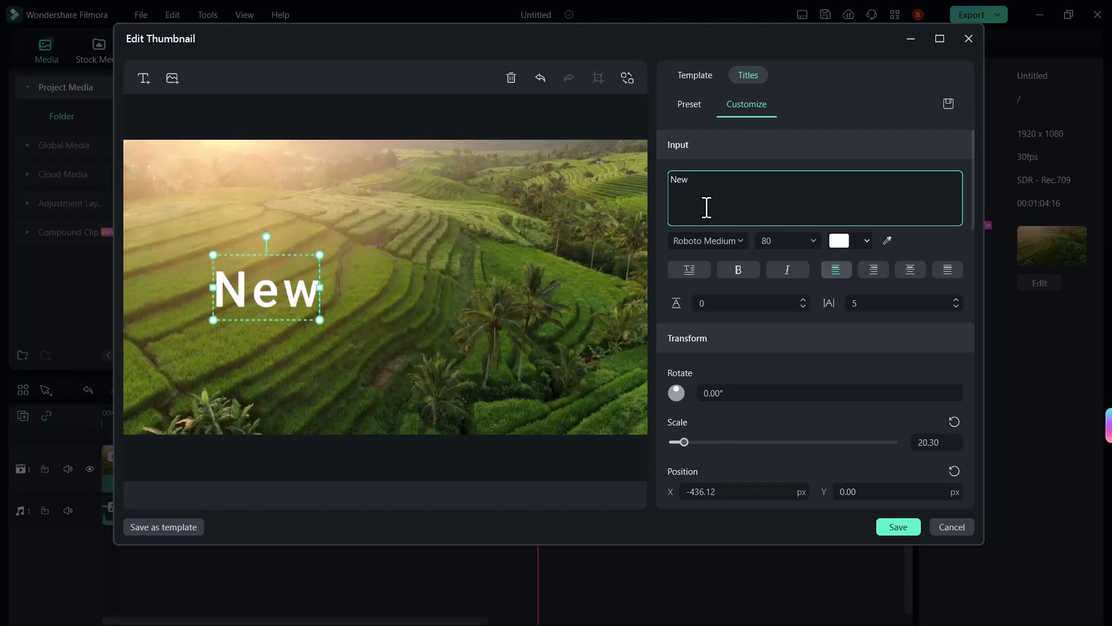
{"action": "type", "text": " Travel "}
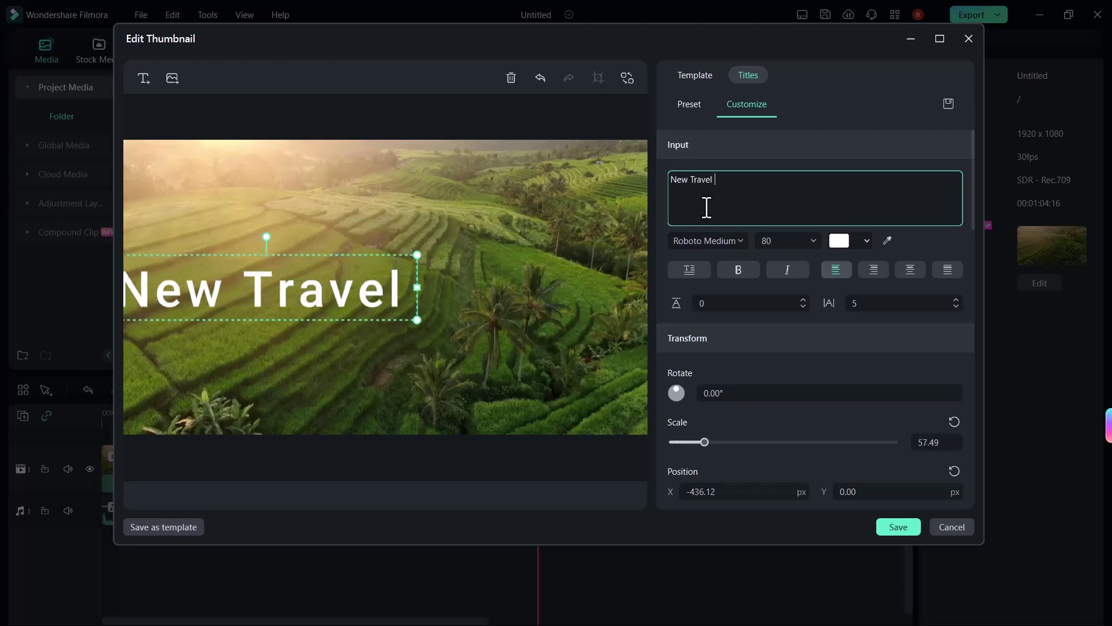
{"action": "type", "text": "Vlog"}
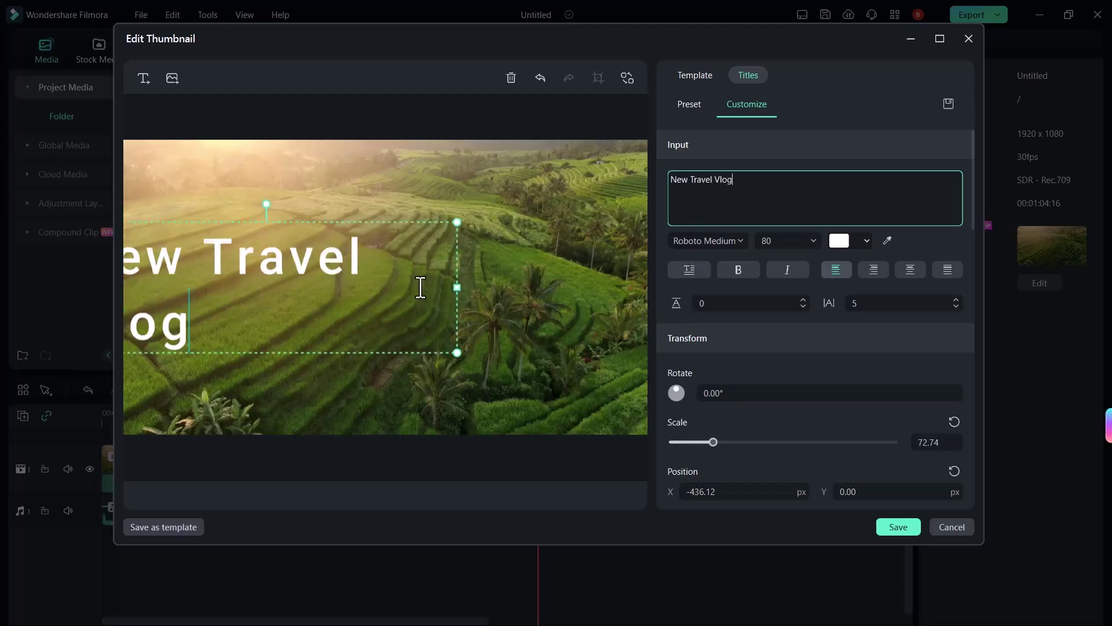
{"action": "left_click", "coordinate": [348, 270]}
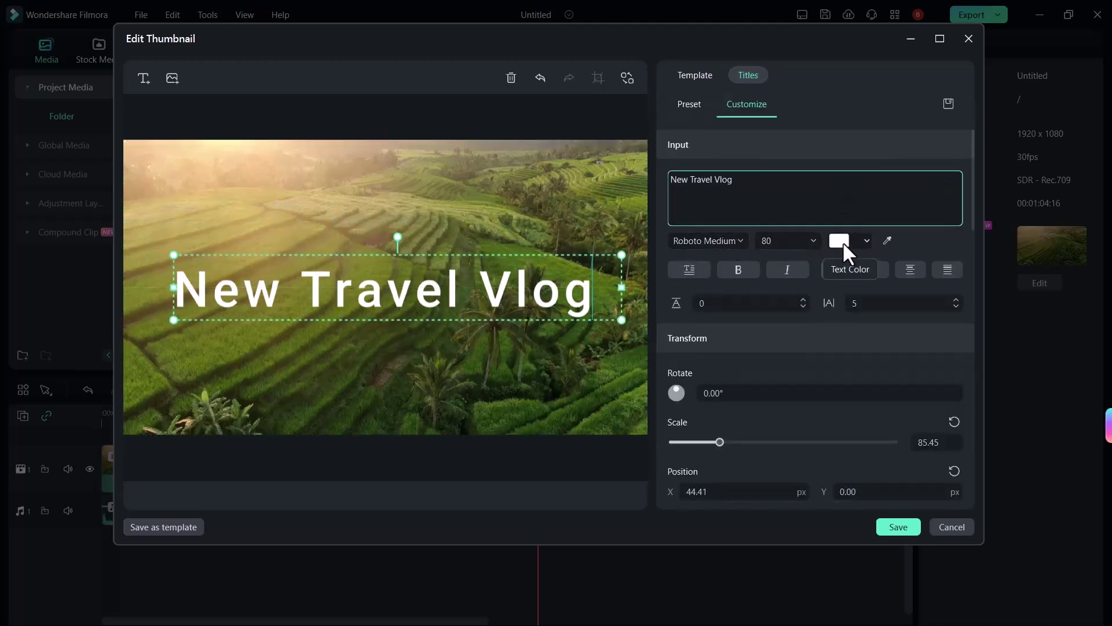
- Make the New Travel Vlog title bold
{"action": "left_click", "coordinate": [741, 268]}
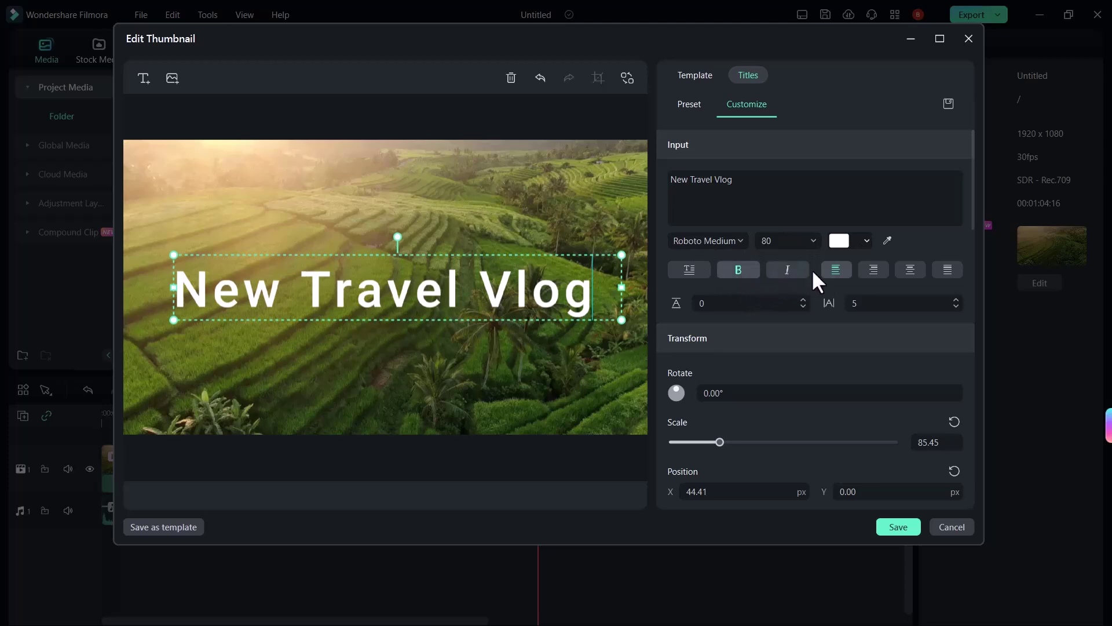
{"action": "scroll", "coordinate": [728, 434], "scroll_direction": "down", "scroll_amount": 10}
{"action": "scroll", "coordinate": [728, 434], "scroll_direction": "up", "scroll_amount": 6}
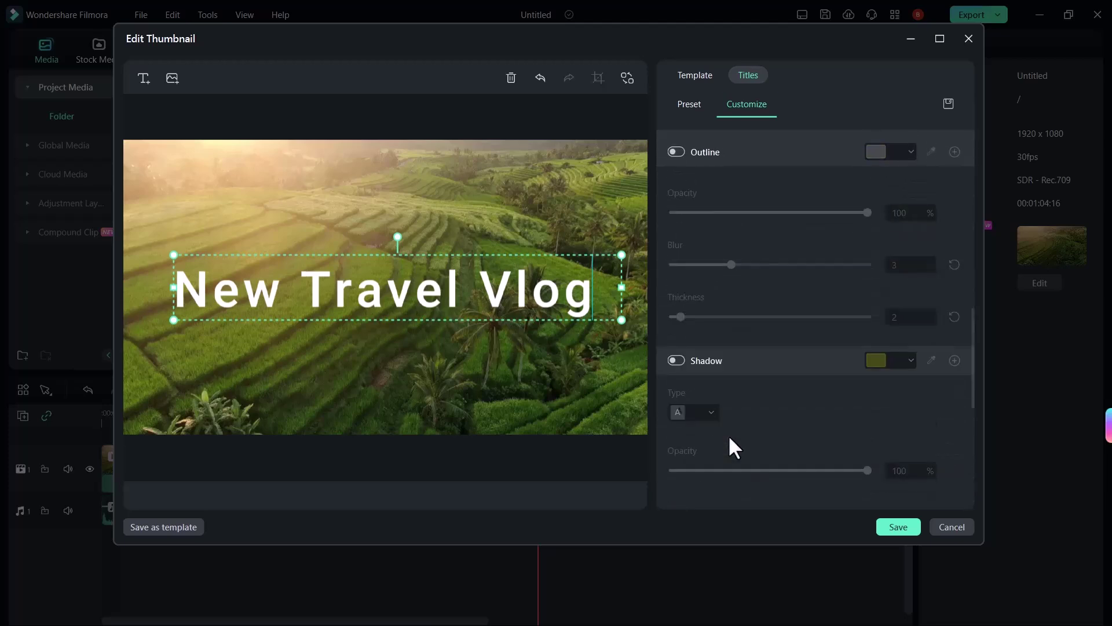
{"action": "scroll", "coordinate": [728, 434], "scroll_direction": "up", "scroll_amount": 5}
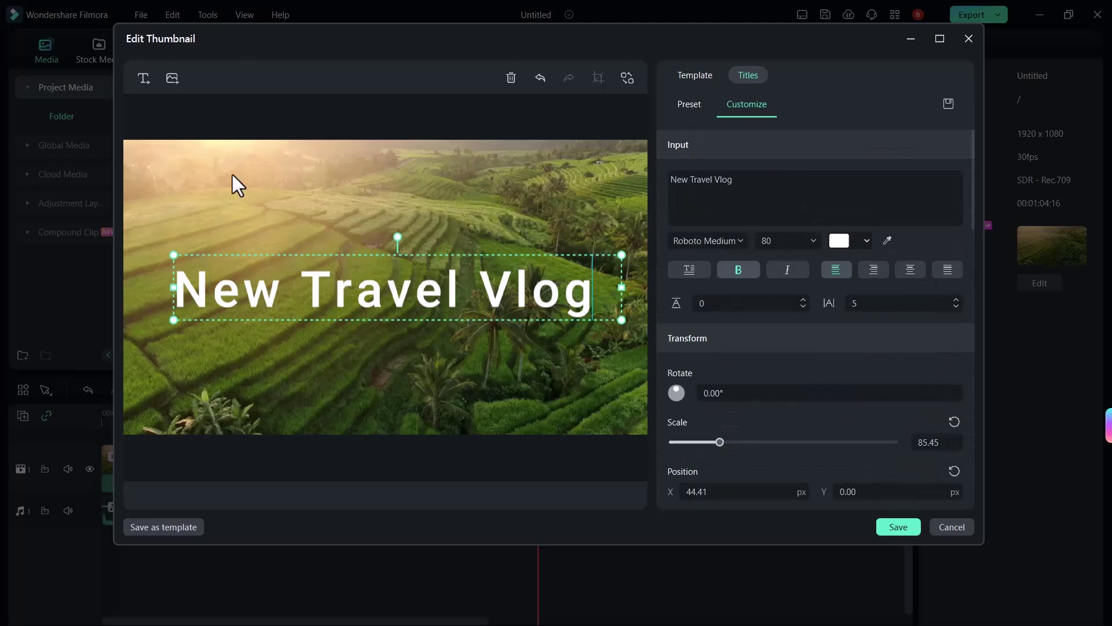
- Insert the 1200x630bb Filmora logo image onto the thumbnail
{"action": "left_click", "coordinate": [170, 81]}
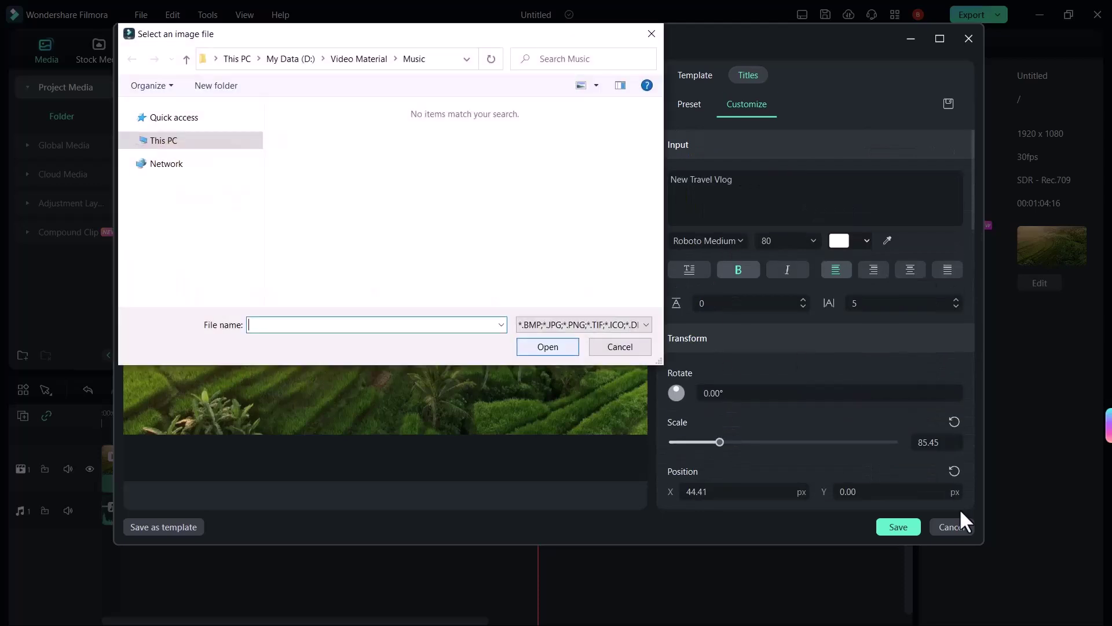
{"action": "left_click", "coordinate": [331, 214]}
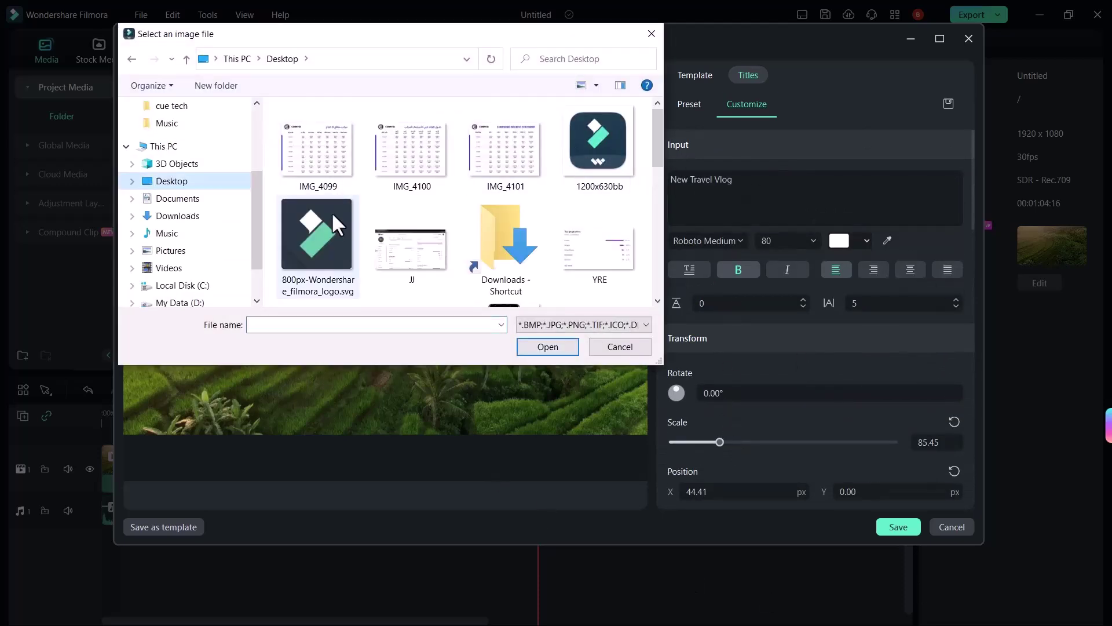
{"action": "left_click", "coordinate": [602, 136]}
{"action": "left_click", "coordinate": [548, 347]}
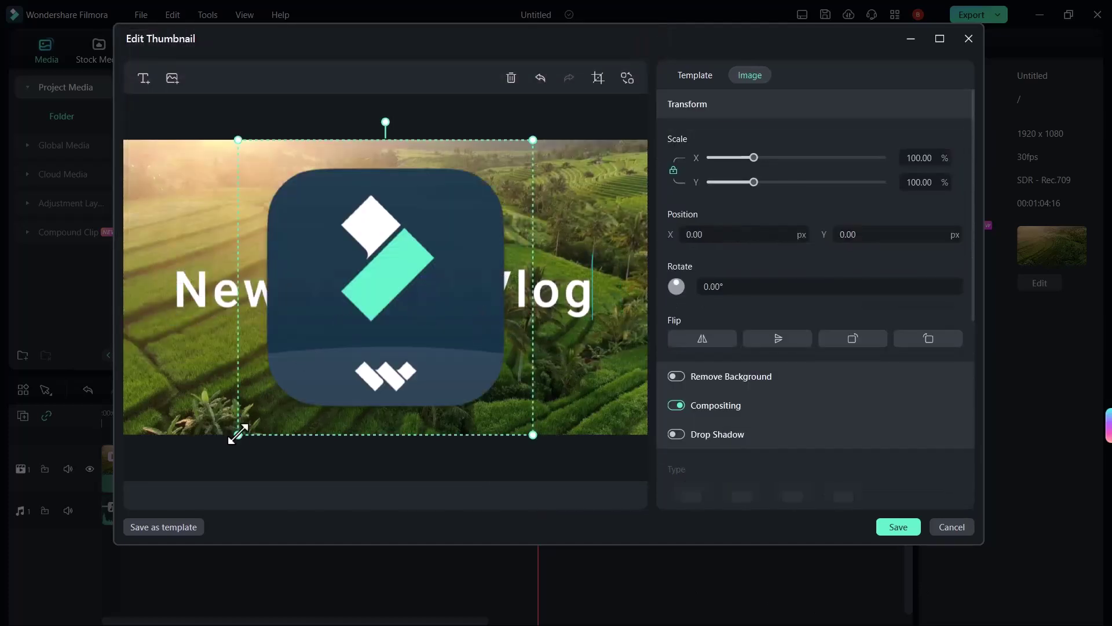
- Shrink the logo to about a fifth, place it upper right, and save the thumbnail
{"action": "left_click_drag", "start_coordinate": [238, 434], "coordinate": [576, 219]}
{"action": "left_click", "coordinate": [581, 390]}
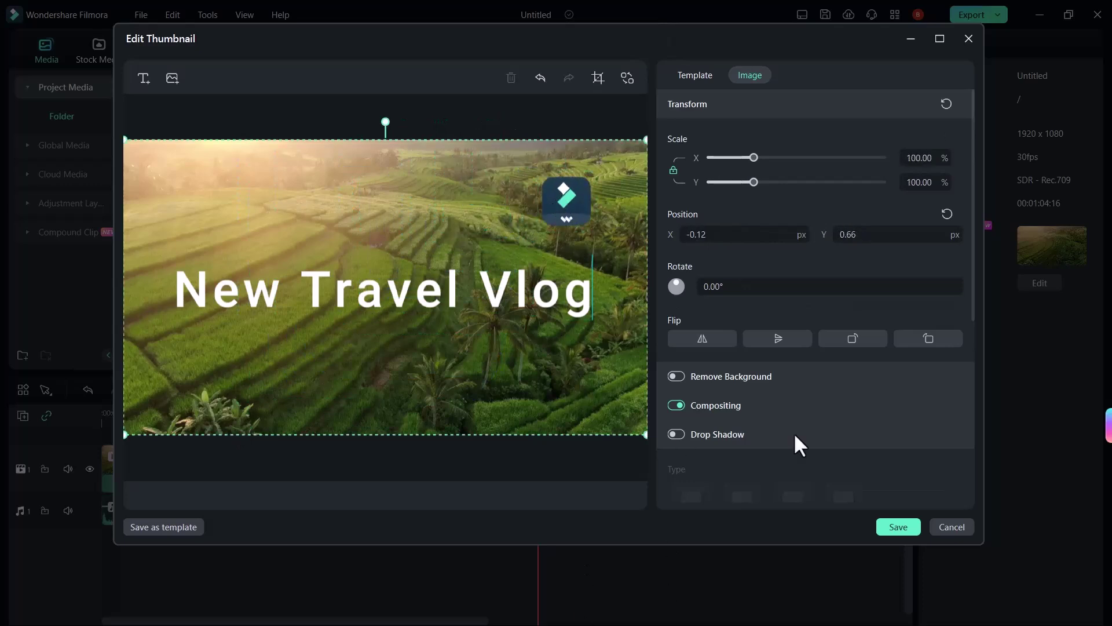
{"action": "left_click", "coordinate": [895, 526]}
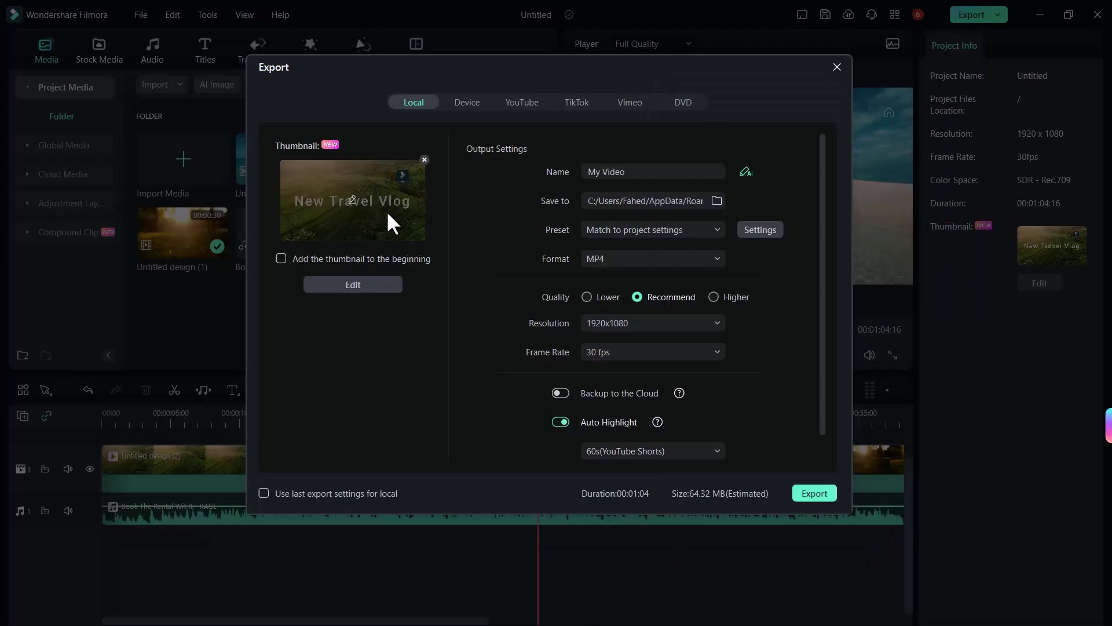
- Add the thumbnail to the video's beginning and apply the Vlog template Summer Travel Vlog 01
{"action": "left_click", "coordinate": [280, 259]}
{"action": "left_click", "coordinate": [352, 284]}
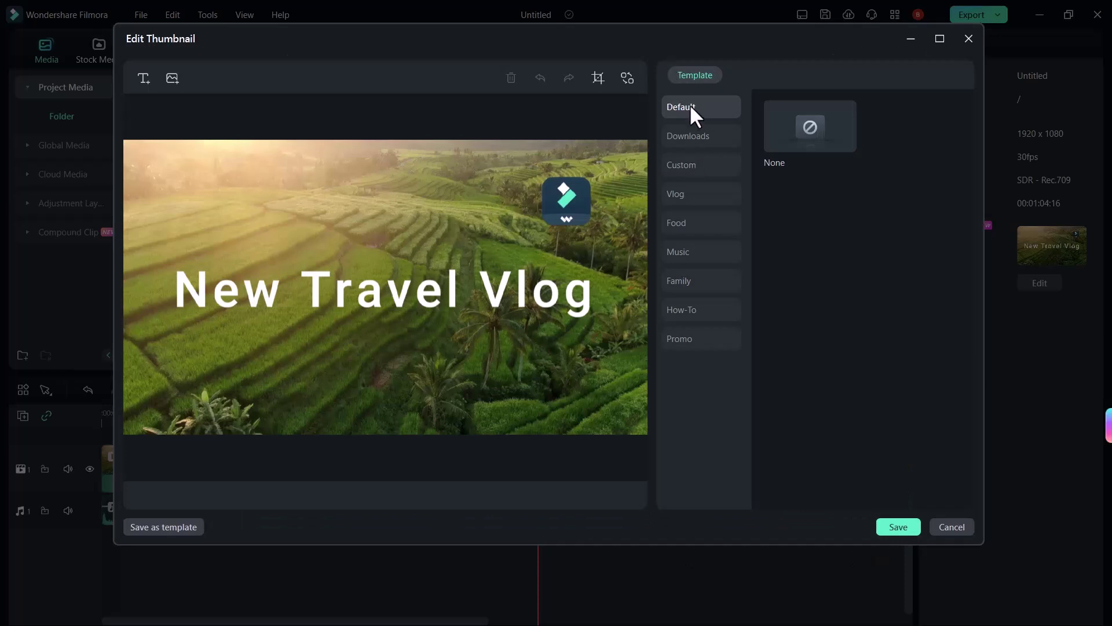
{"action": "left_click", "coordinate": [697, 194]}
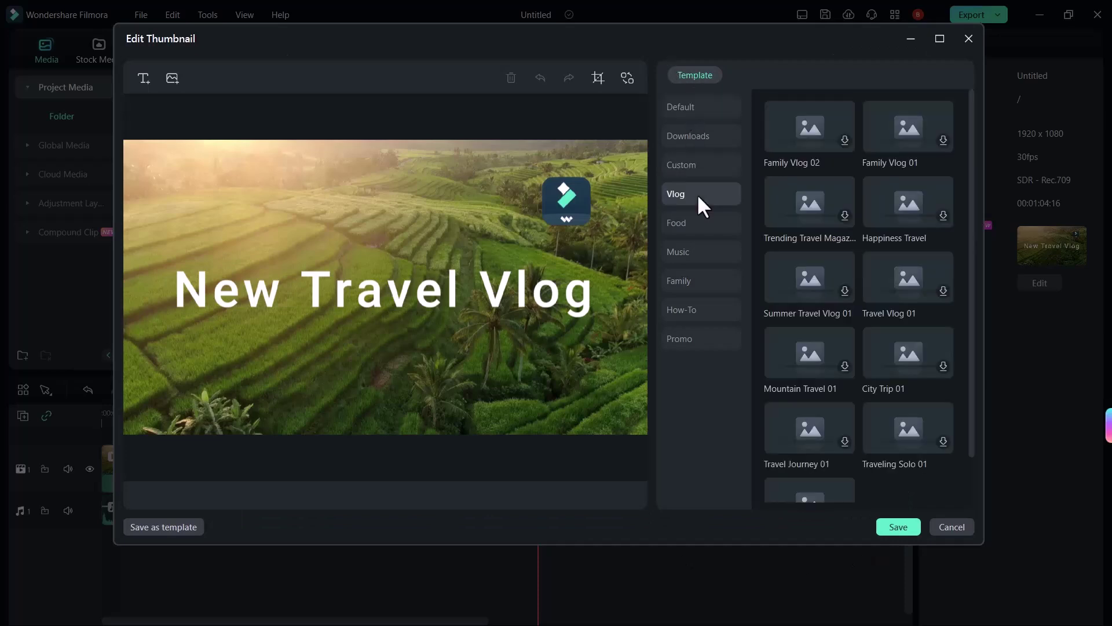
{"action": "scroll", "coordinate": [837, 188], "scroll_direction": "down", "scroll_amount": 1}
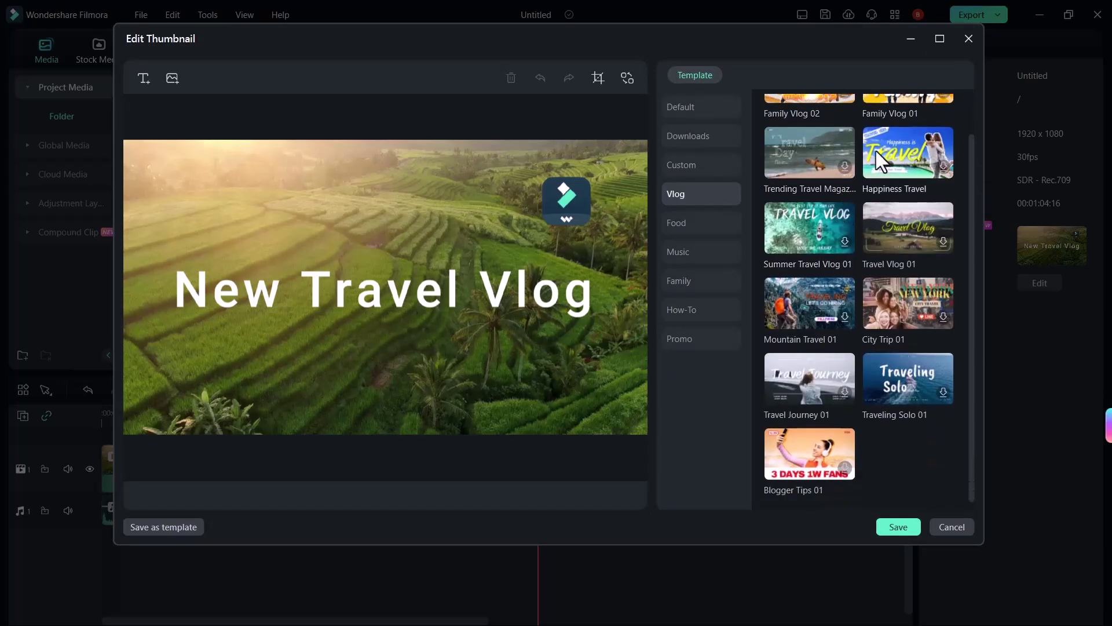
{"action": "left_click", "coordinate": [701, 222]}
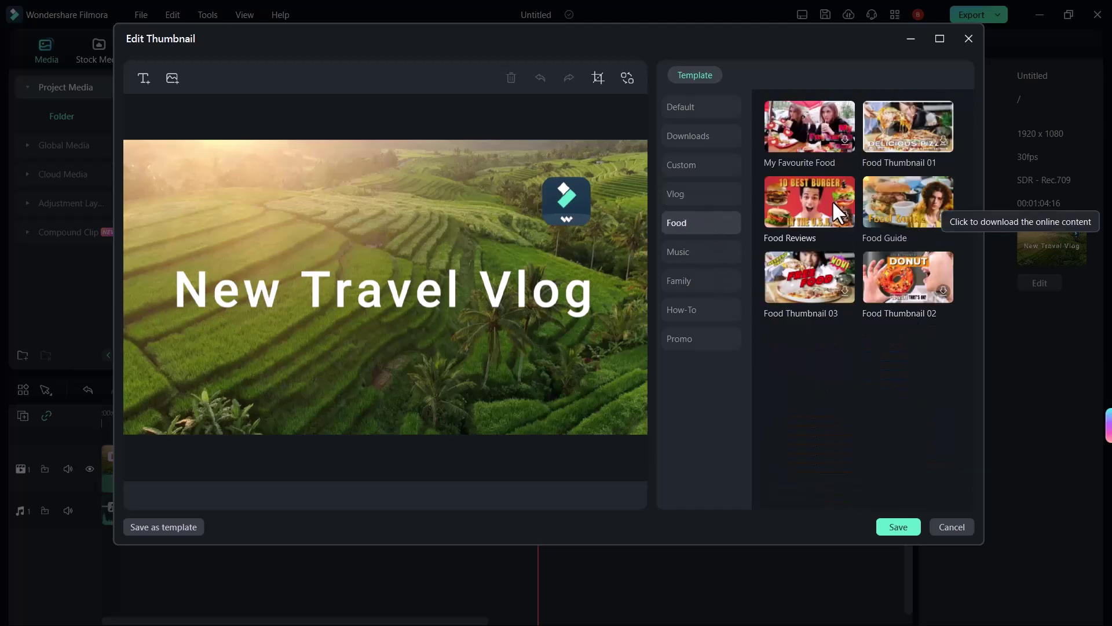
{"action": "left_click", "coordinate": [686, 251]}
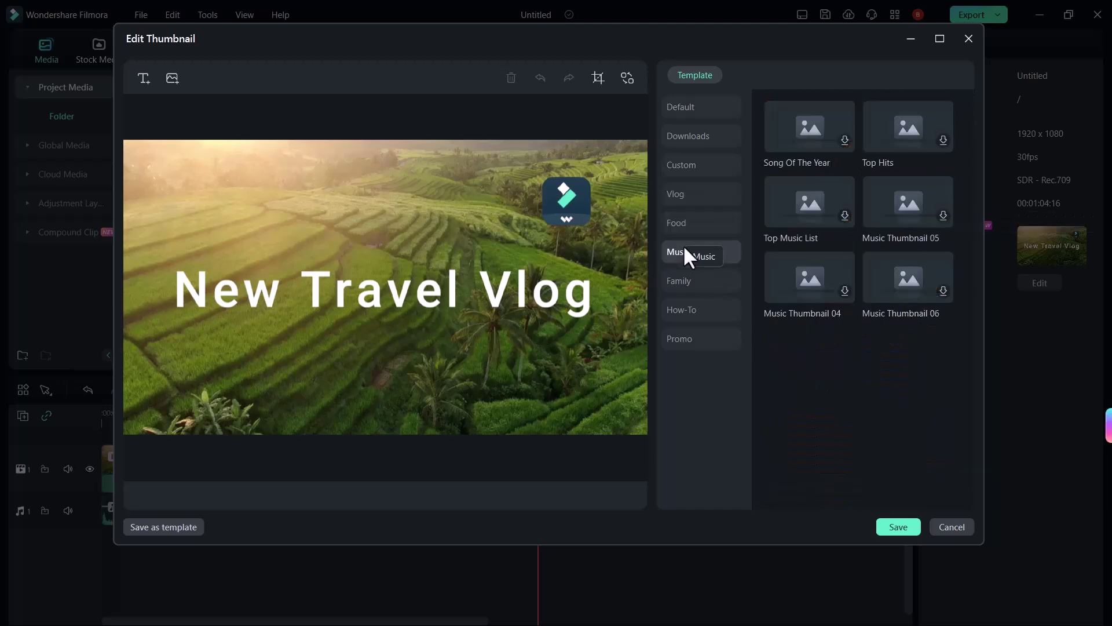
{"action": "left_click", "coordinate": [679, 282]}
{"action": "left_click", "coordinate": [717, 311]}
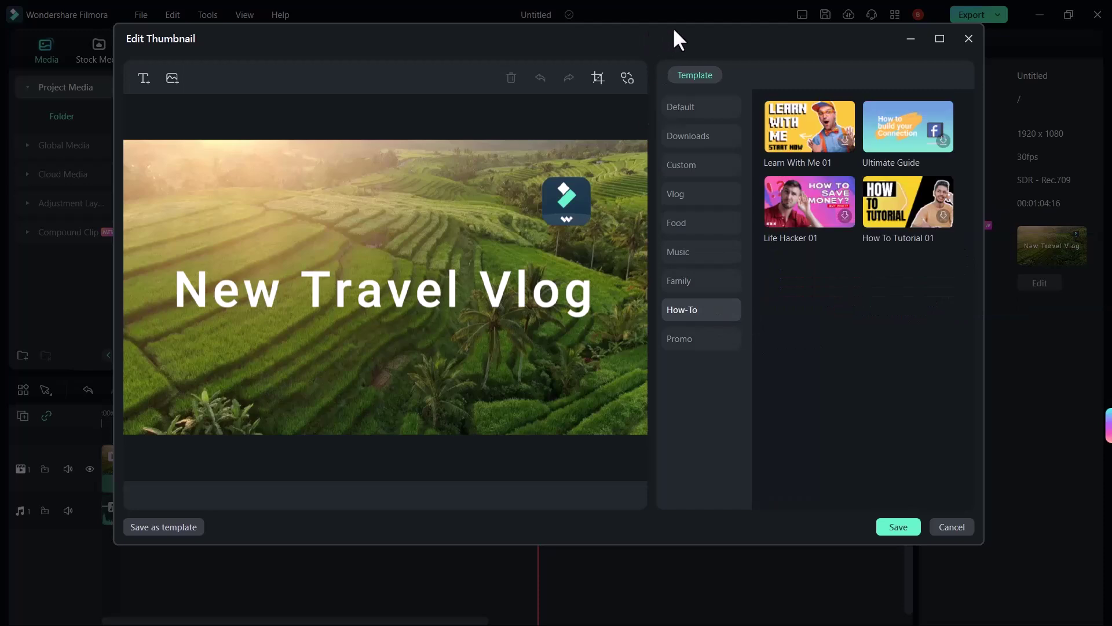
{"action": "left_click", "coordinate": [695, 194]}
{"action": "left_click", "coordinate": [827, 277]}
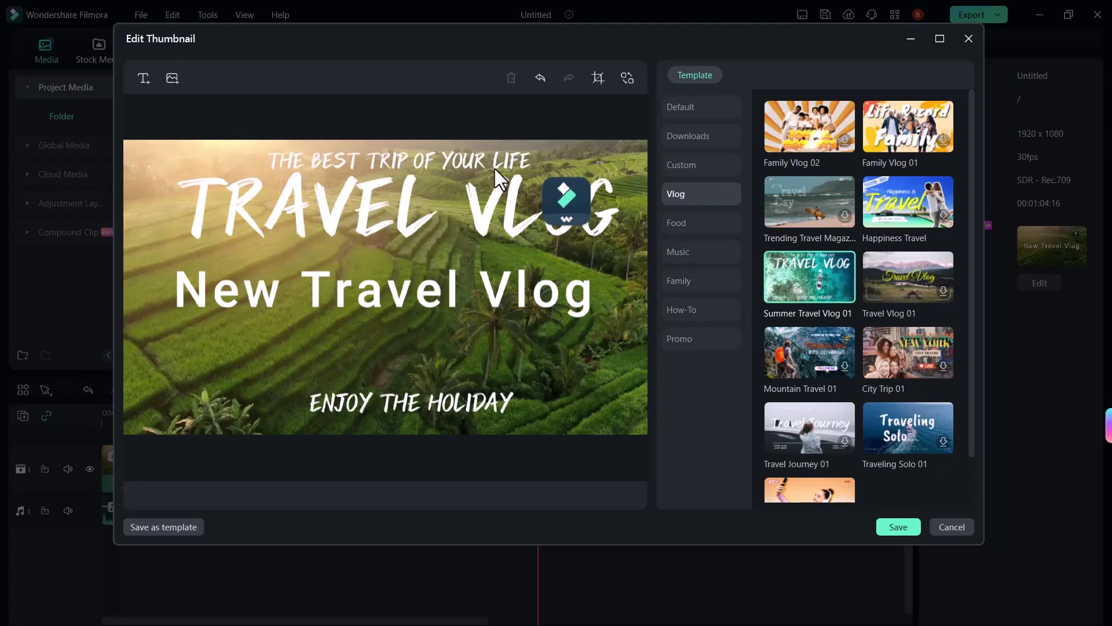
- Delete the New Travel Vlog title, reposition TRAVEL VLOG and its tagline, and save
{"action": "left_click", "coordinate": [437, 234]}
{"action": "left_click", "coordinate": [471, 298]}
{"action": "key", "text": "Delete"}
{"action": "left_click_drag", "start_coordinate": [450, 237], "coordinate": [445, 290]}
{"action": "left_click_drag", "start_coordinate": [400, 160], "coordinate": [386, 217]}
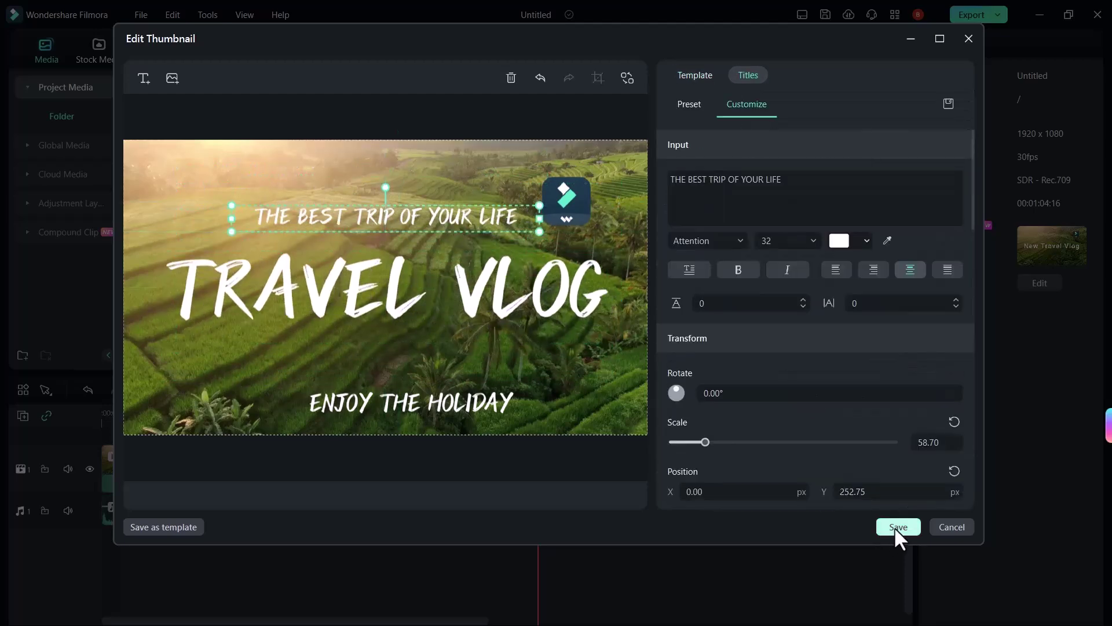
{"action": "left_click", "coordinate": [897, 526]}
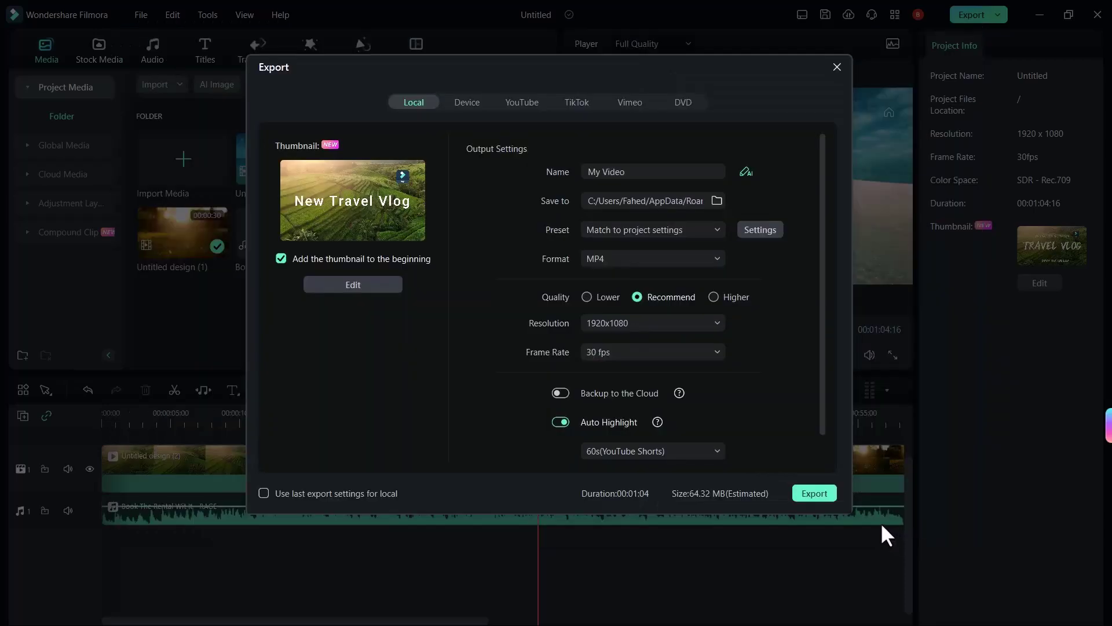
- Export the video with its auto highlight and open the Output folder
{"action": "left_click", "coordinate": [825, 492]}
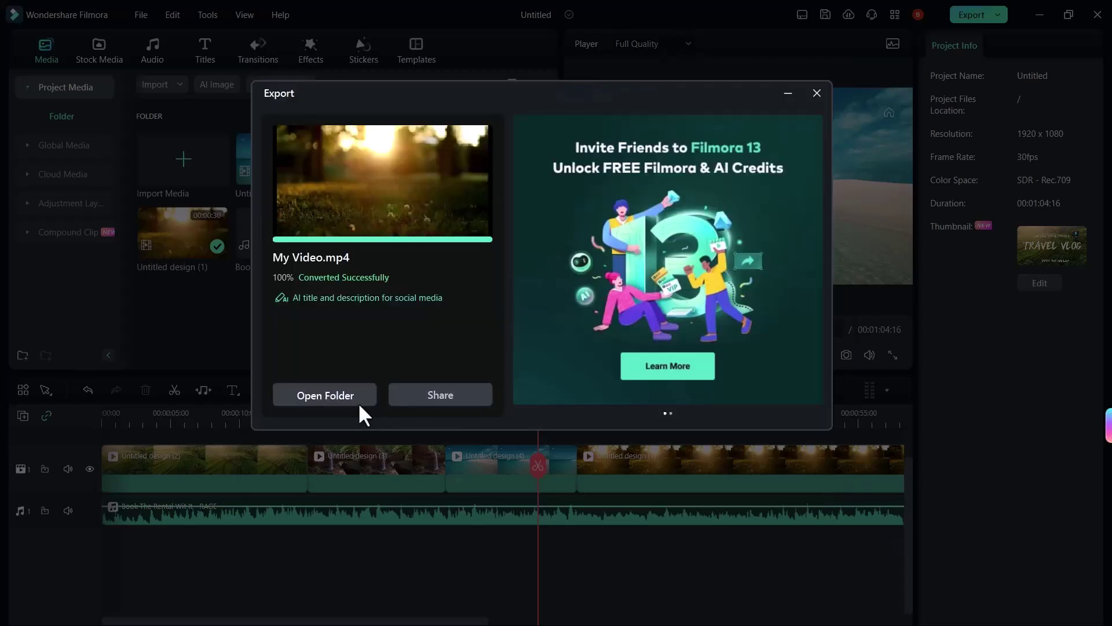
{"action": "left_click", "coordinate": [358, 402]}
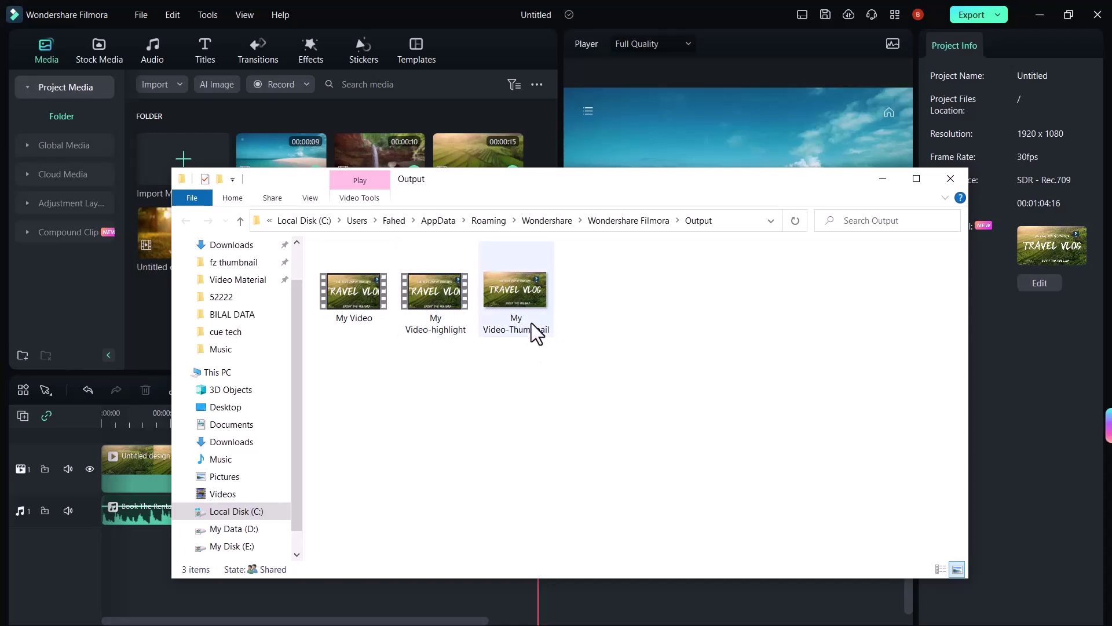
- Select the My Video-Thumbnail image in the Output folder
{"action": "left_click", "coordinate": [526, 300]}
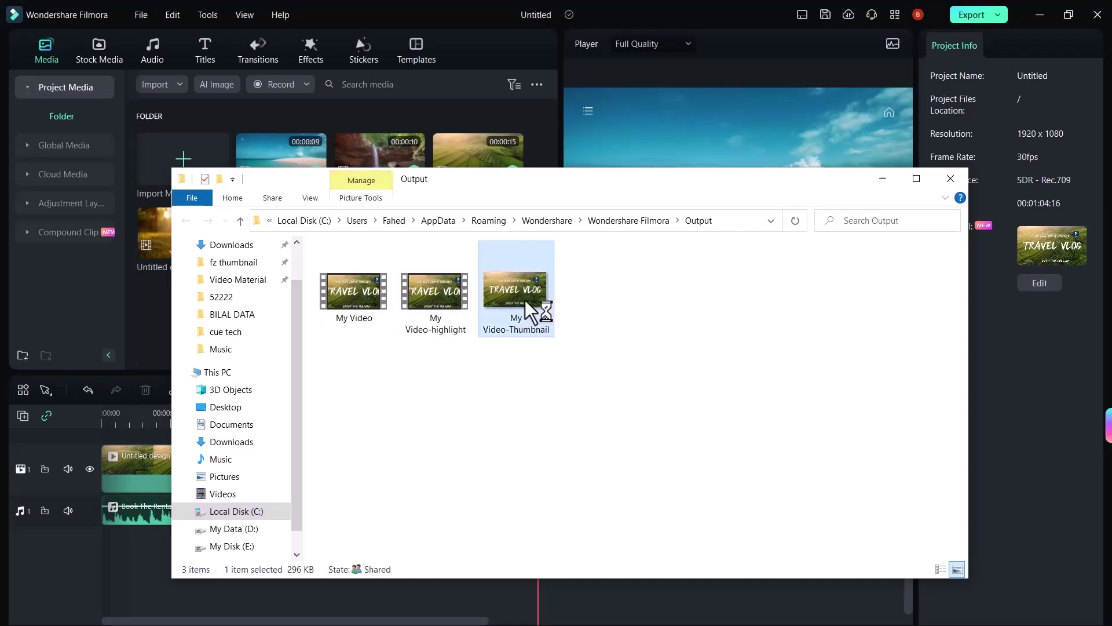